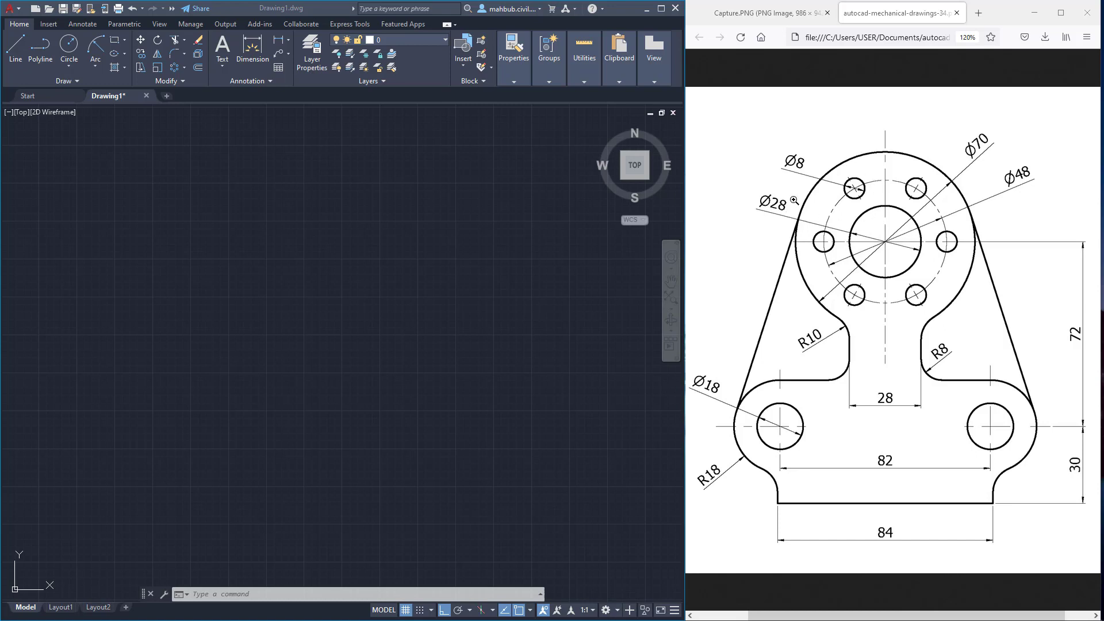
Draw a circle of diameter 28 in the upper part of the empty drawing area
{"action": "left_click", "coordinate": [67, 62]}
{"action": "left_click", "coordinate": [68, 62]}
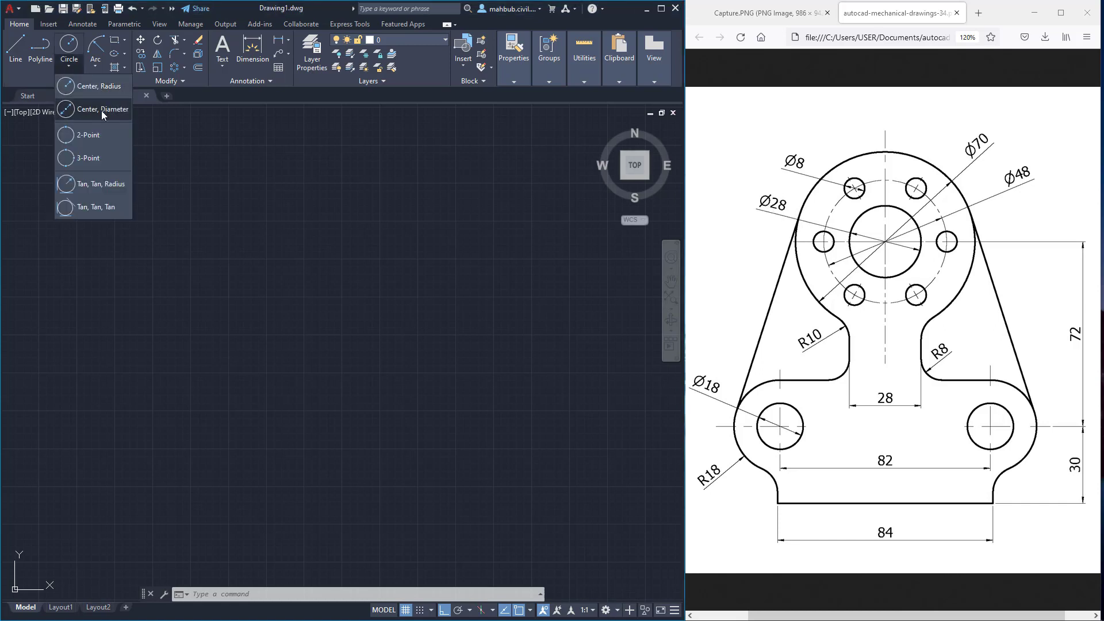
{"action": "left_click", "coordinate": [99, 86]}
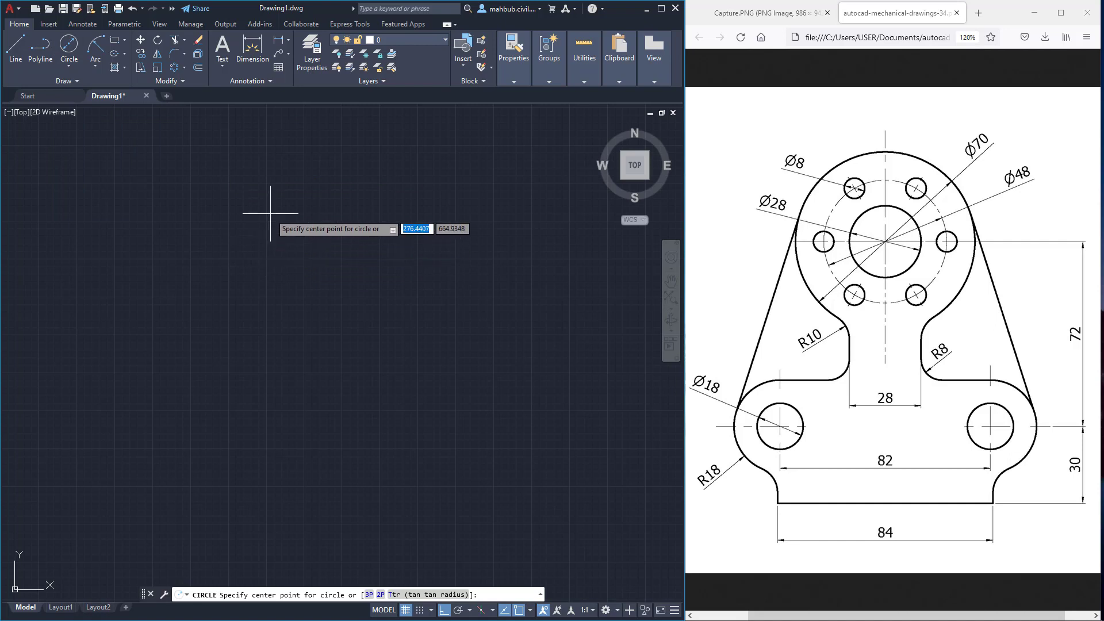
{"action": "left_click", "coordinate": [287, 261]}
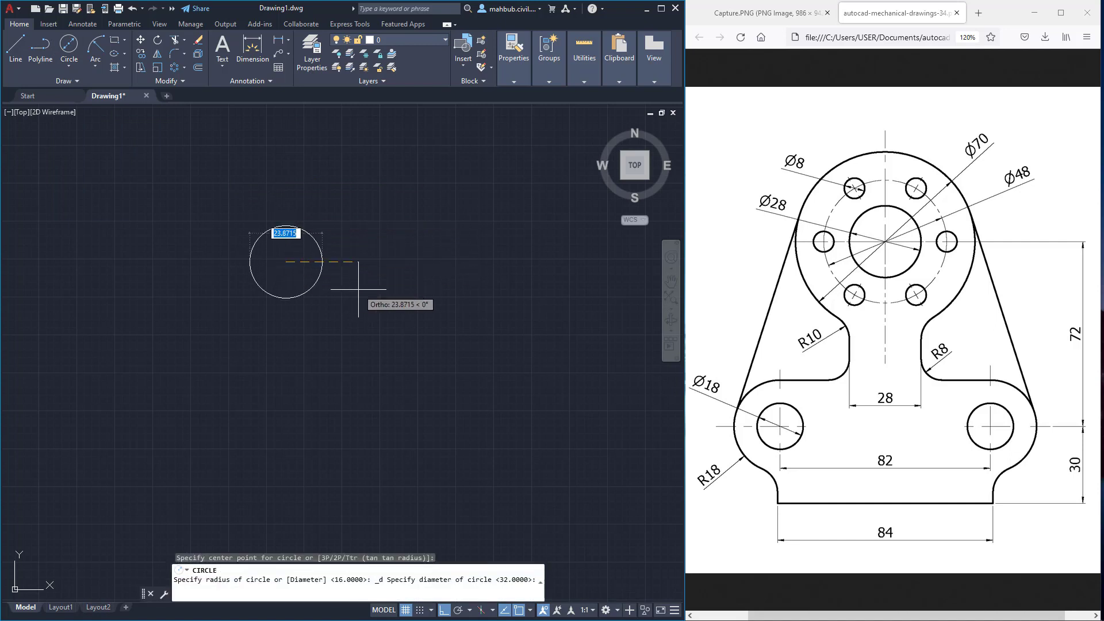
{"action": "type", "text": "28"}
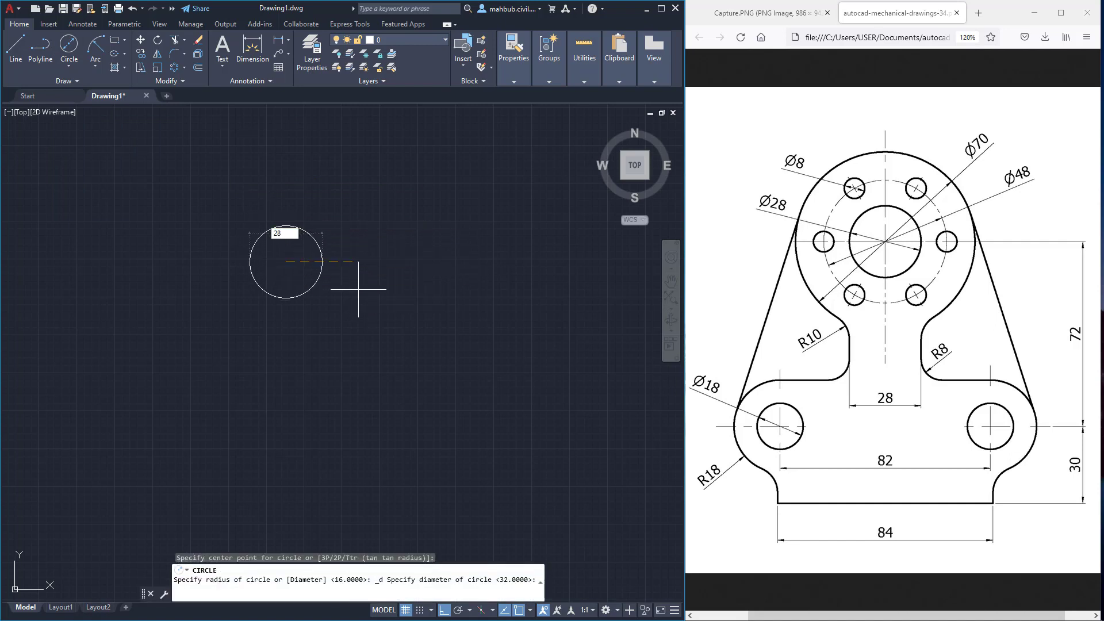
{"action": "key", "text": "Return"}
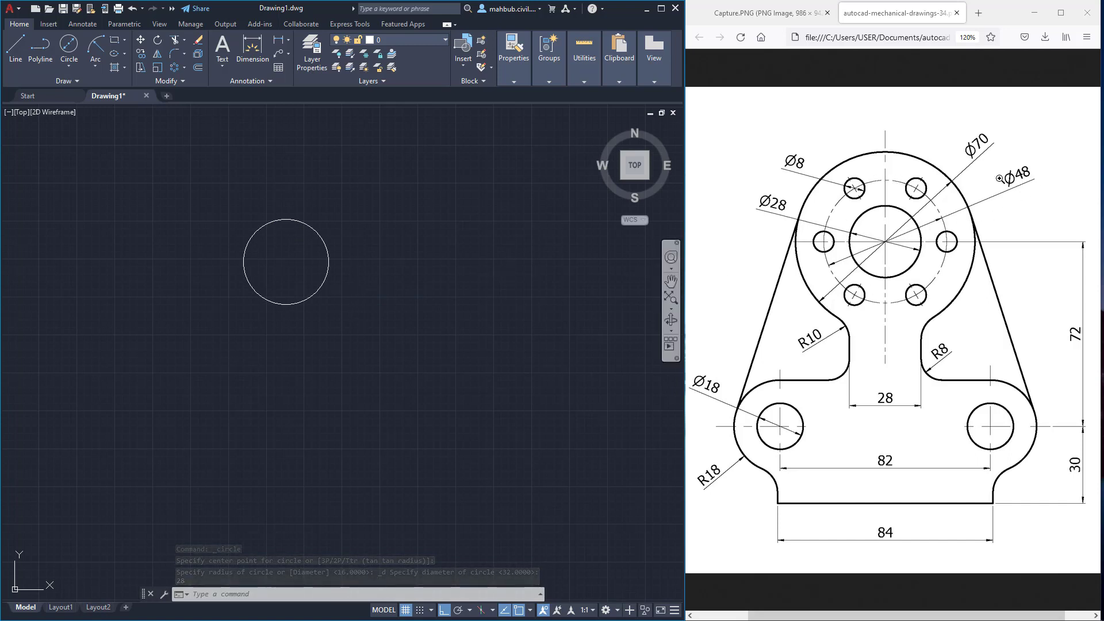
Draw a circle of diameter 48 concentric with the diameter 28 circle
{"action": "left_click", "coordinate": [69, 62]}
{"action": "left_click", "coordinate": [86, 112]}
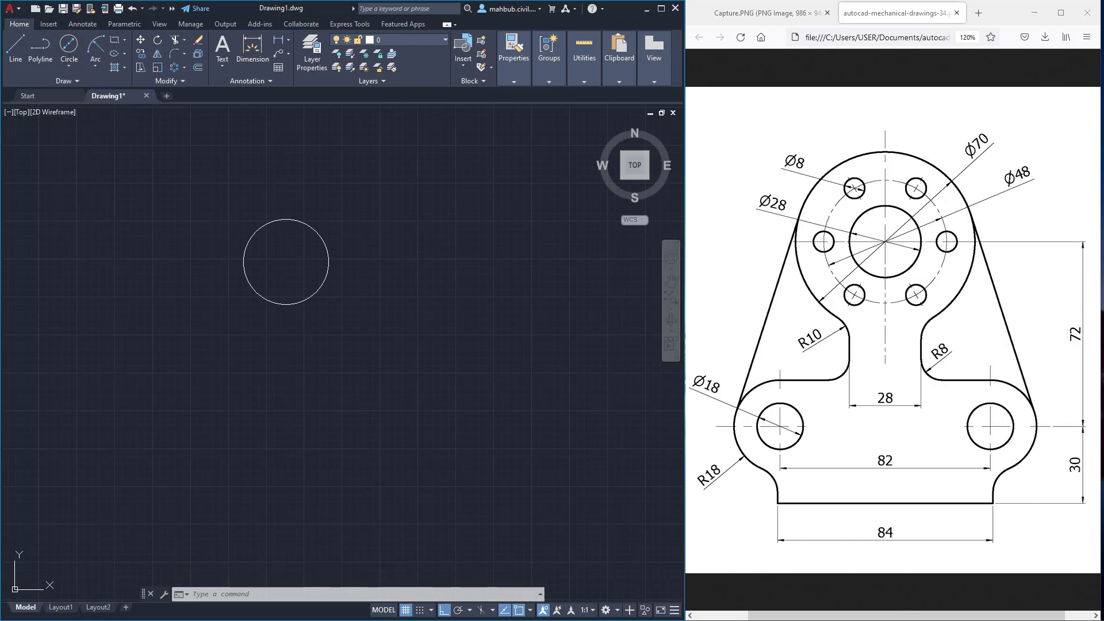
{"action": "left_click", "coordinate": [286, 262]}
{"action": "type", "text": "d"}
{"action": "key", "text": "Return"}
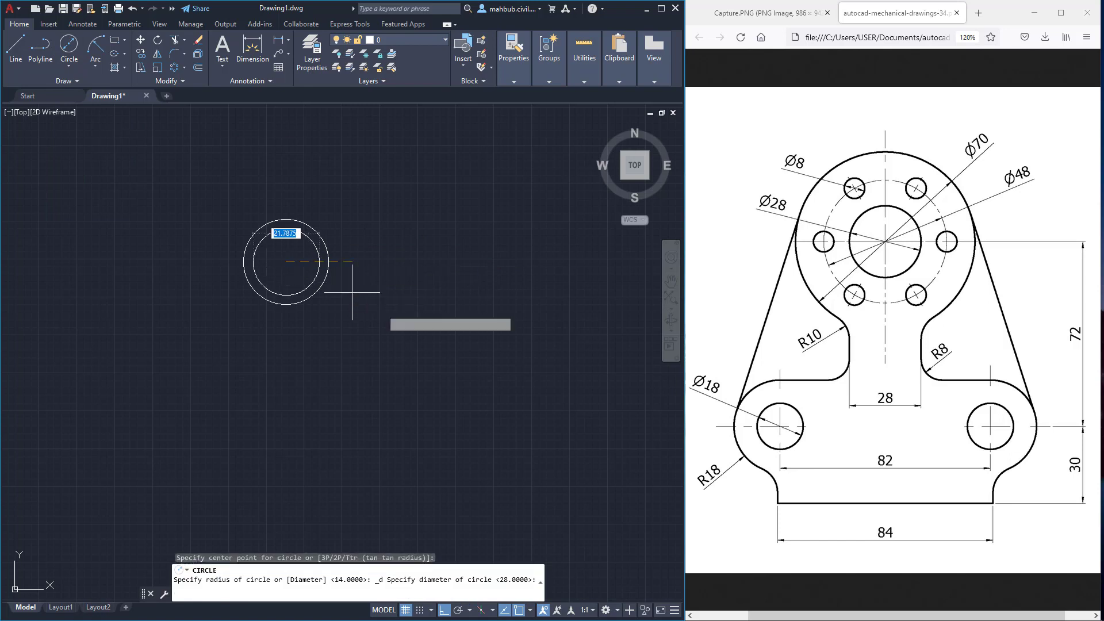
{"action": "type", "text": "48"}
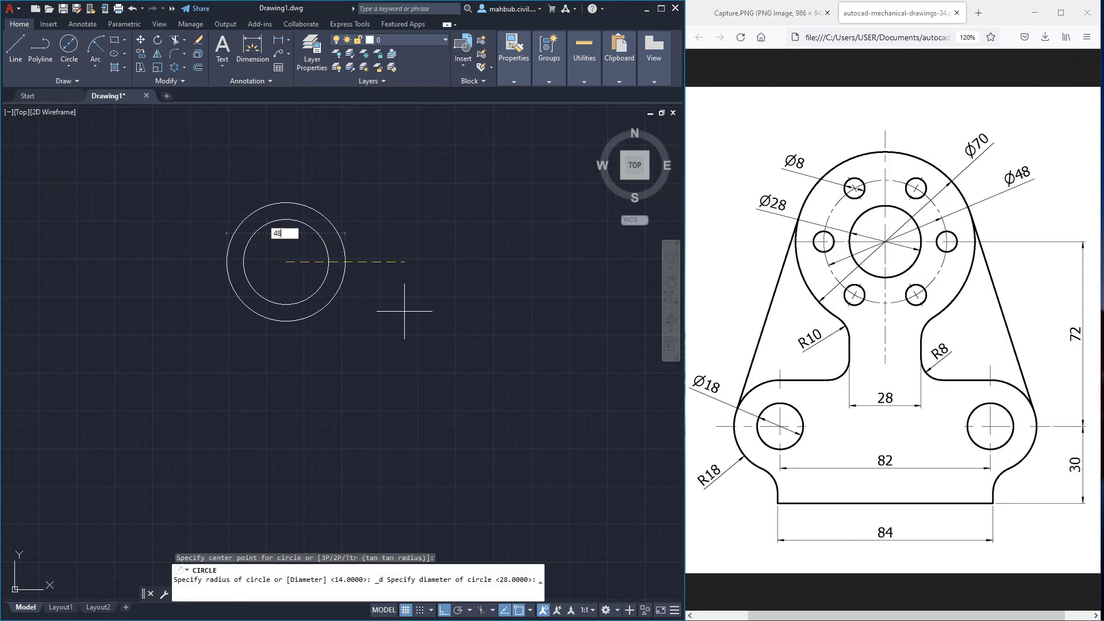
{"action": "key", "text": "Return"}
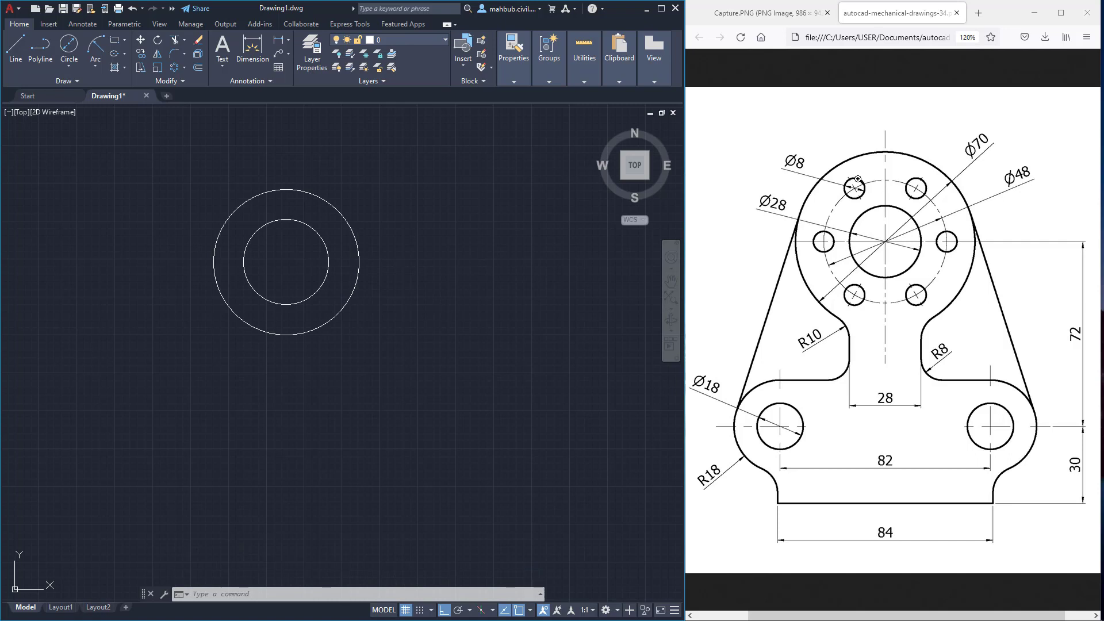
Draw a hole circle of diameter 8 centred on the right quadrant of the diameter 48 circle
{"action": "left_click", "coordinate": [69, 46]}
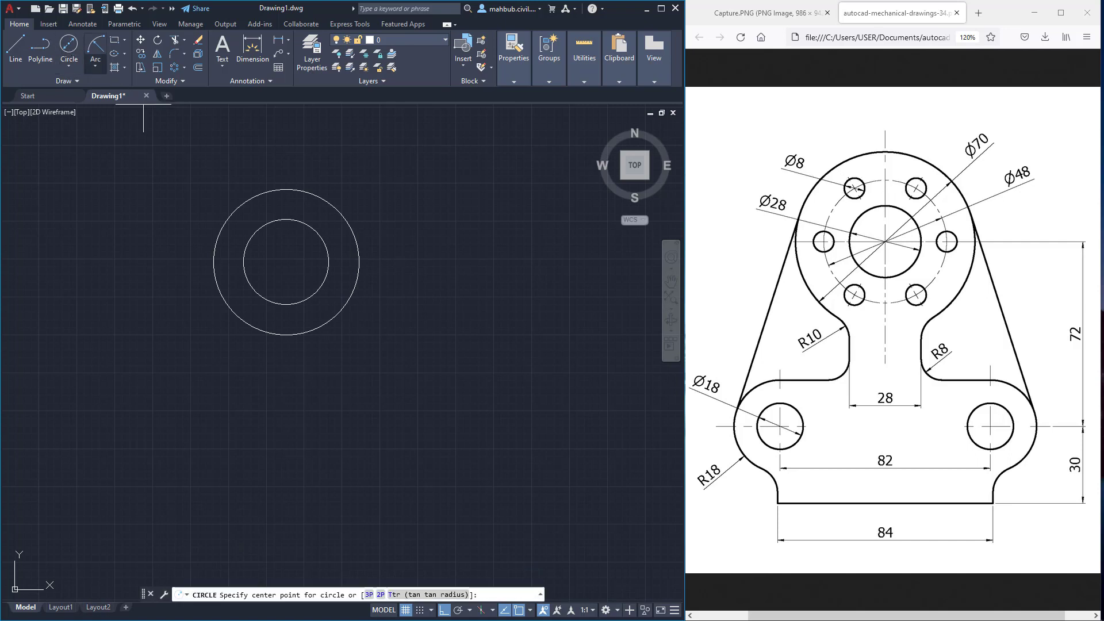
{"action": "left_click", "coordinate": [359, 262]}
{"action": "type", "text": "d"}
{"action": "key", "text": "Return"}
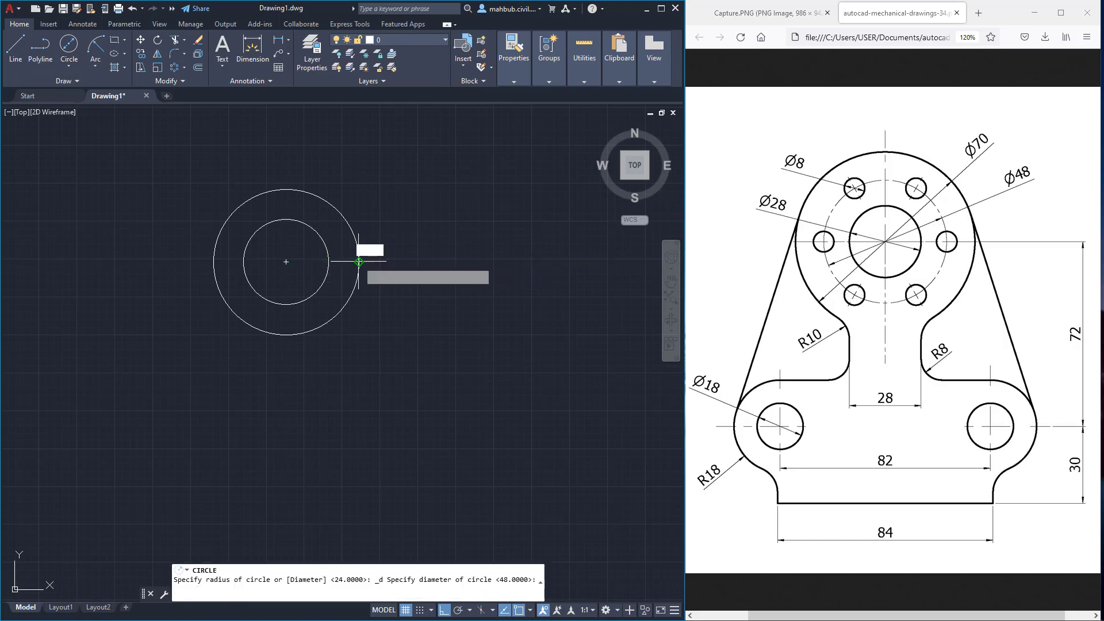
{"action": "type", "text": "8"}
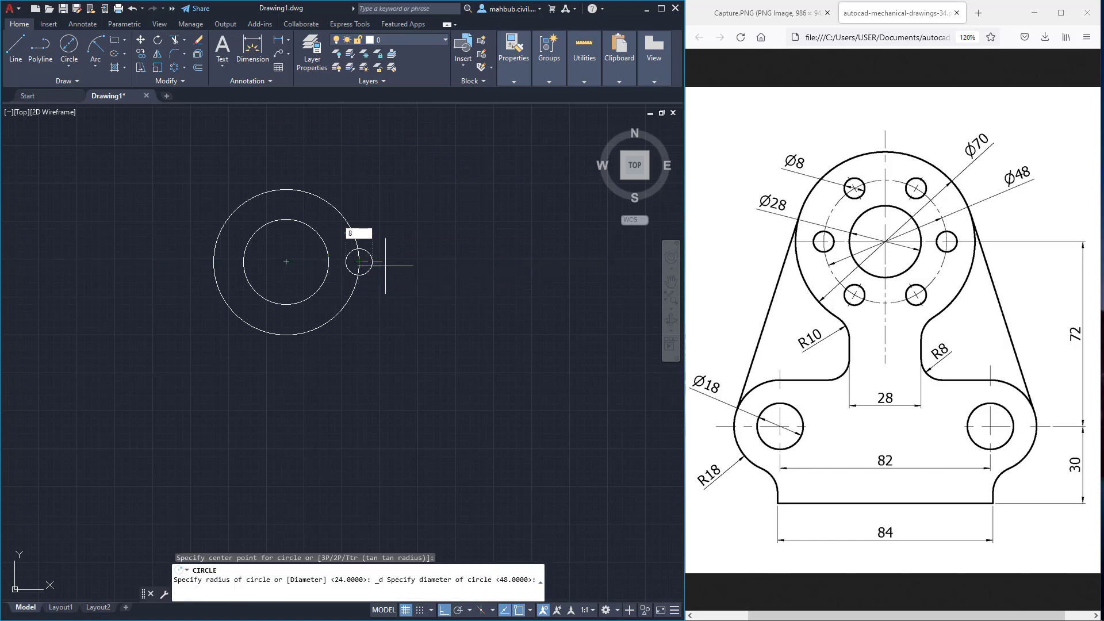
{"action": "key", "text": "Return"}
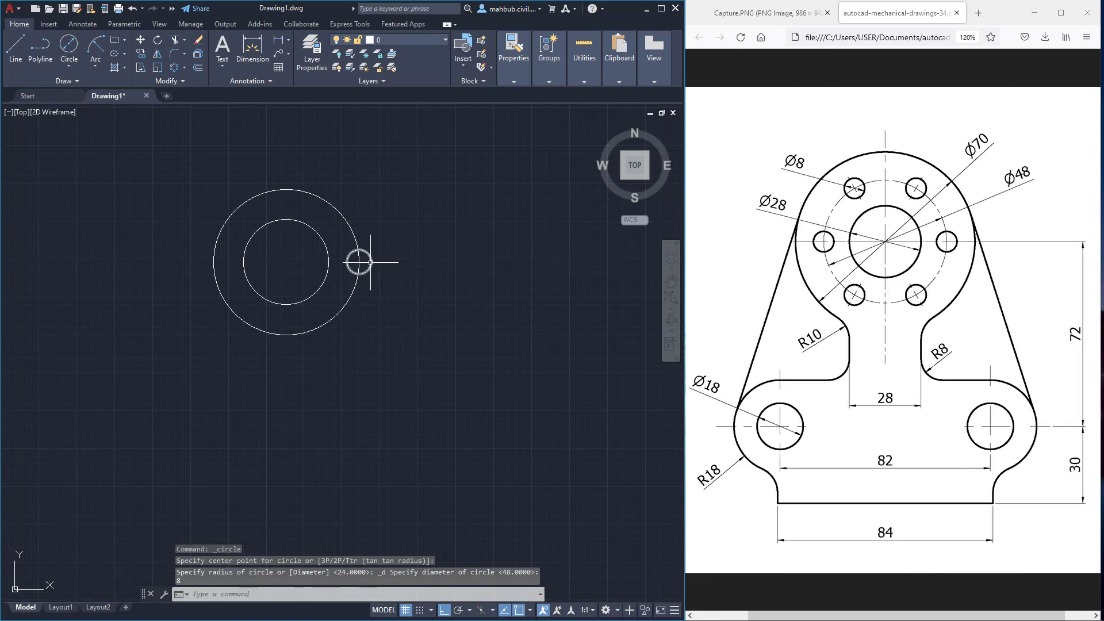
Polar-array the diameter 8 circle as 6 items over 360° around the common centre, and delete the diameter 48 guide circle
{"action": "left_click", "coordinate": [371, 262]}
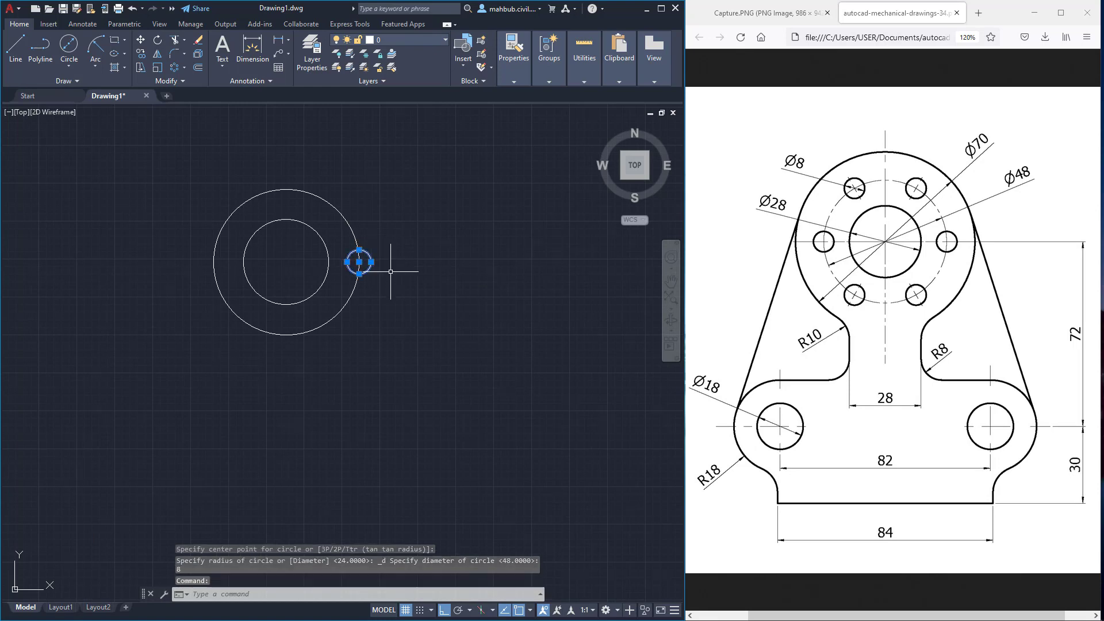
{"action": "left_click", "coordinate": [184, 68]}
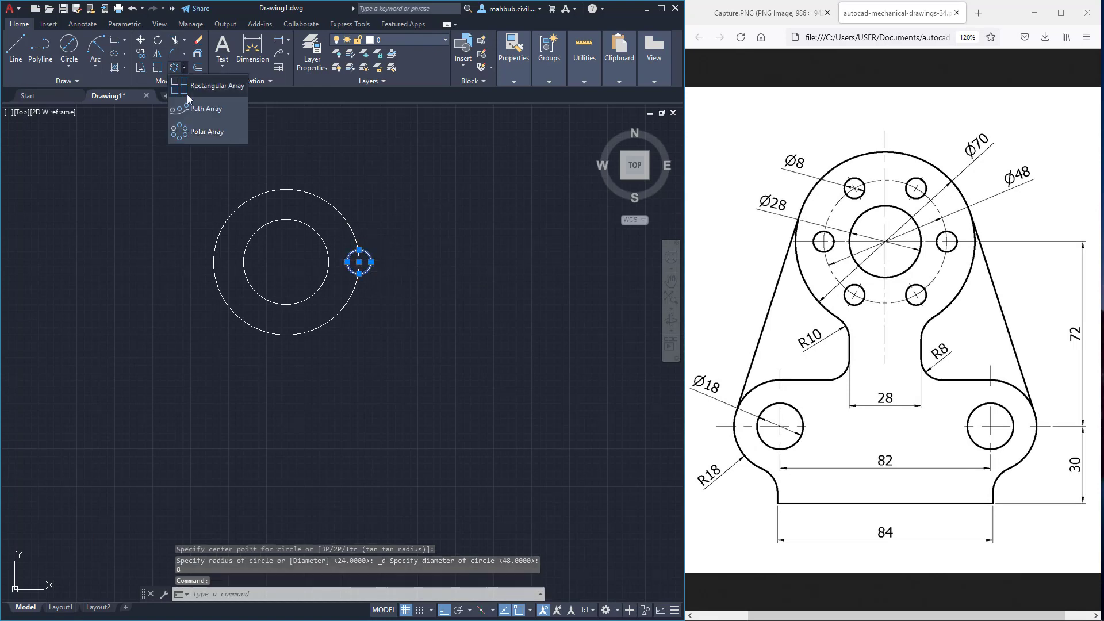
{"action": "left_click", "coordinate": [192, 131]}
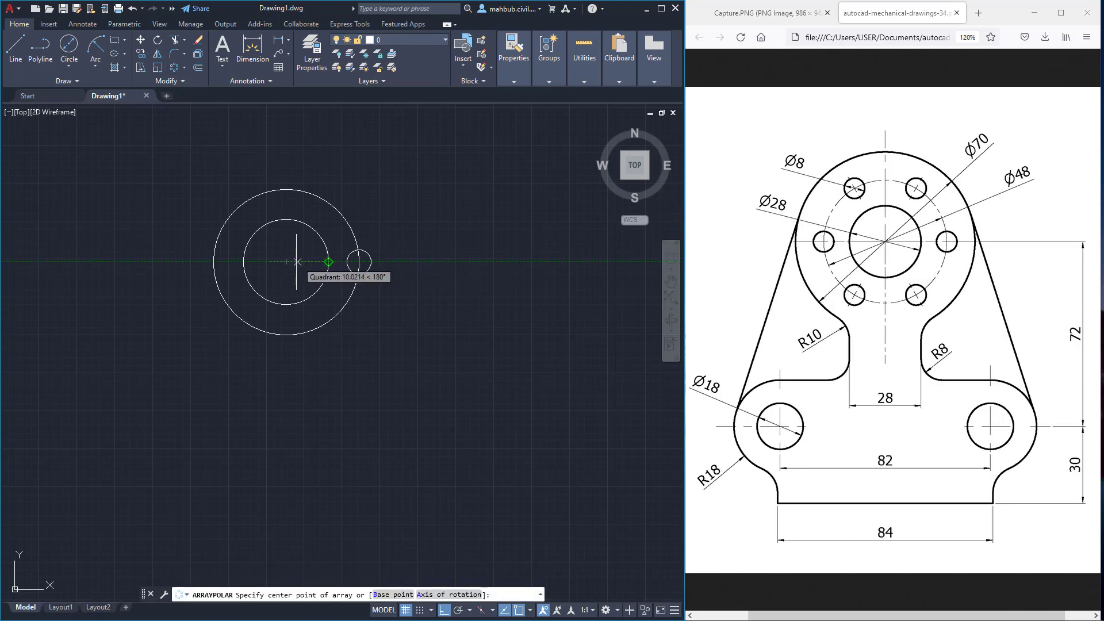
{"action": "left_click", "coordinate": [286, 261]}
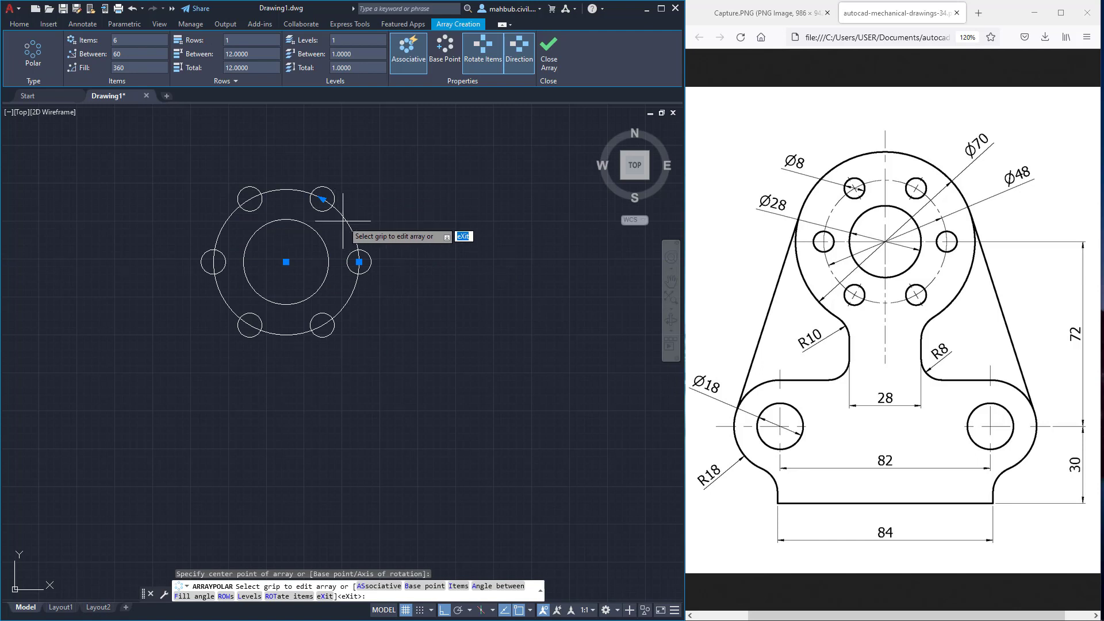
{"action": "right_click", "coordinate": [393, 201]}
{"action": "left_click", "coordinate": [403, 209]}
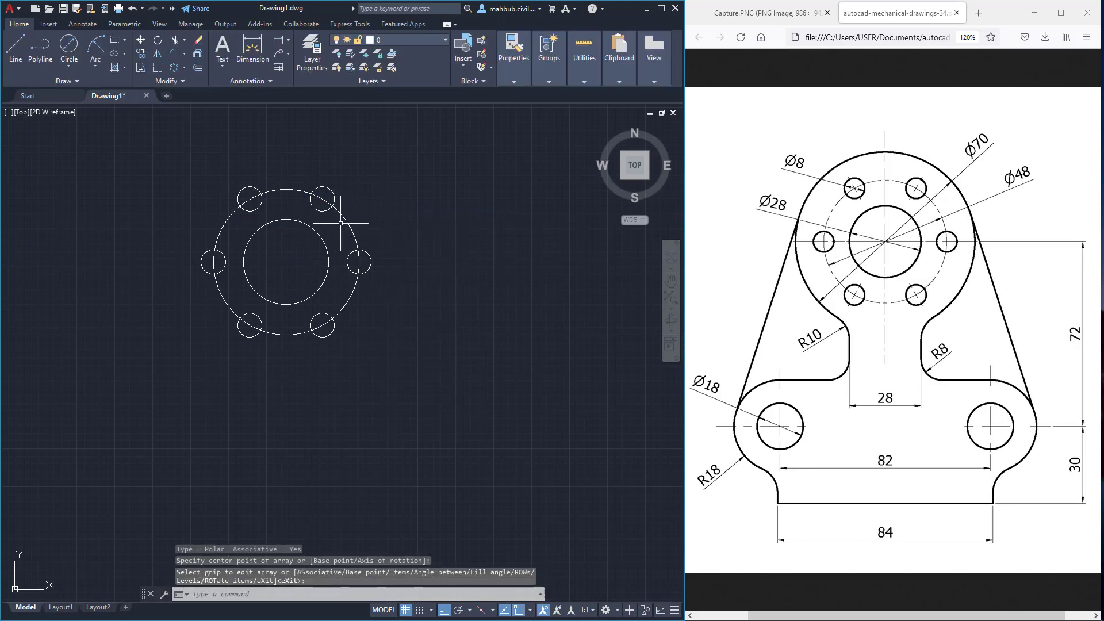
{"action": "left_click", "coordinate": [346, 221]}
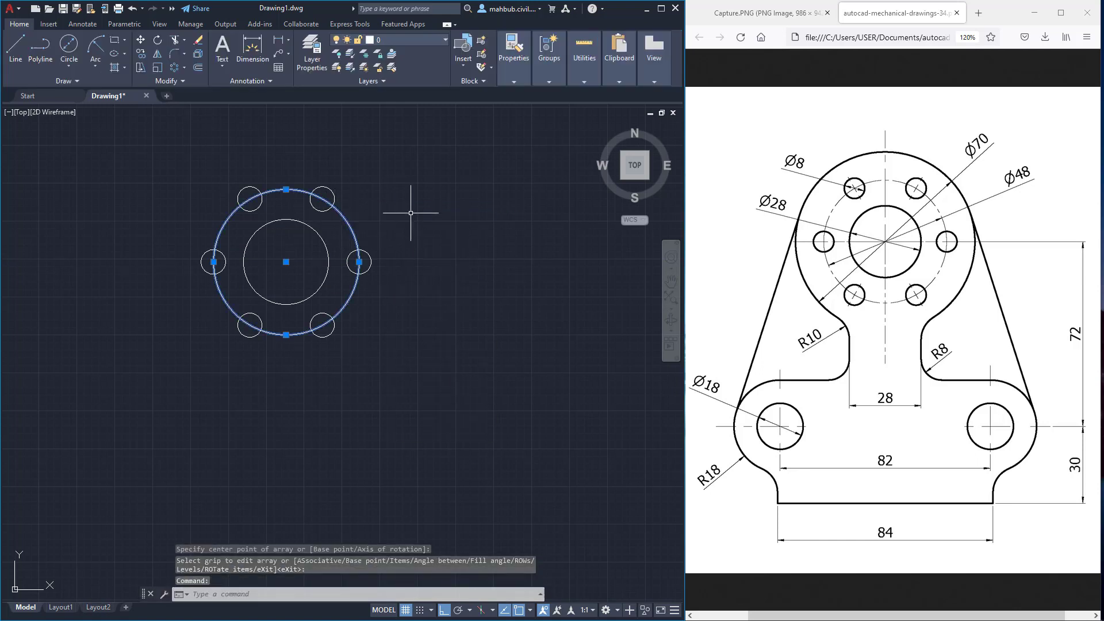
{"action": "key", "text": "Delete"}
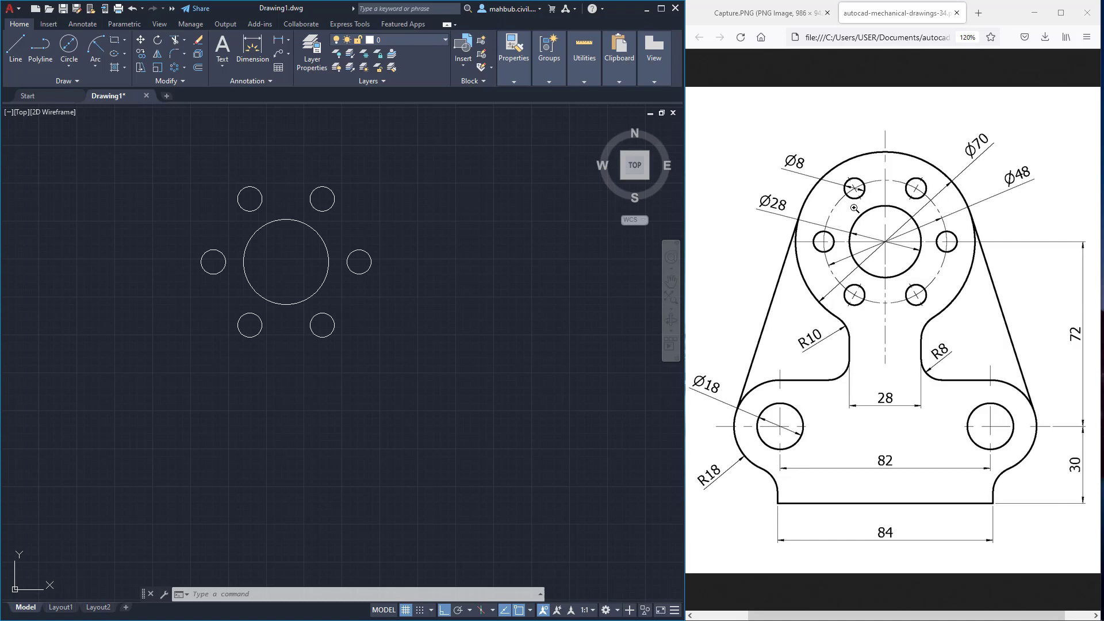
Draw an outer circle of diameter 70 concentric with the diameter 28 circle
{"action": "left_click", "coordinate": [70, 44]}
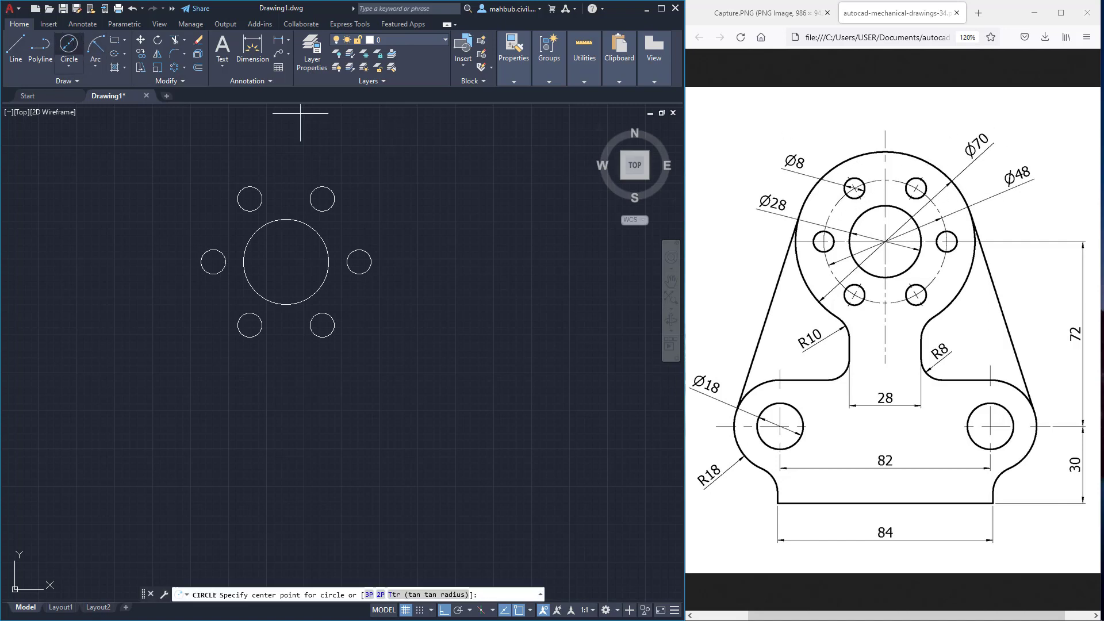
{"action": "left_click", "coordinate": [288, 260]}
{"action": "type", "text": "d"}
{"action": "key", "text": "Return"}
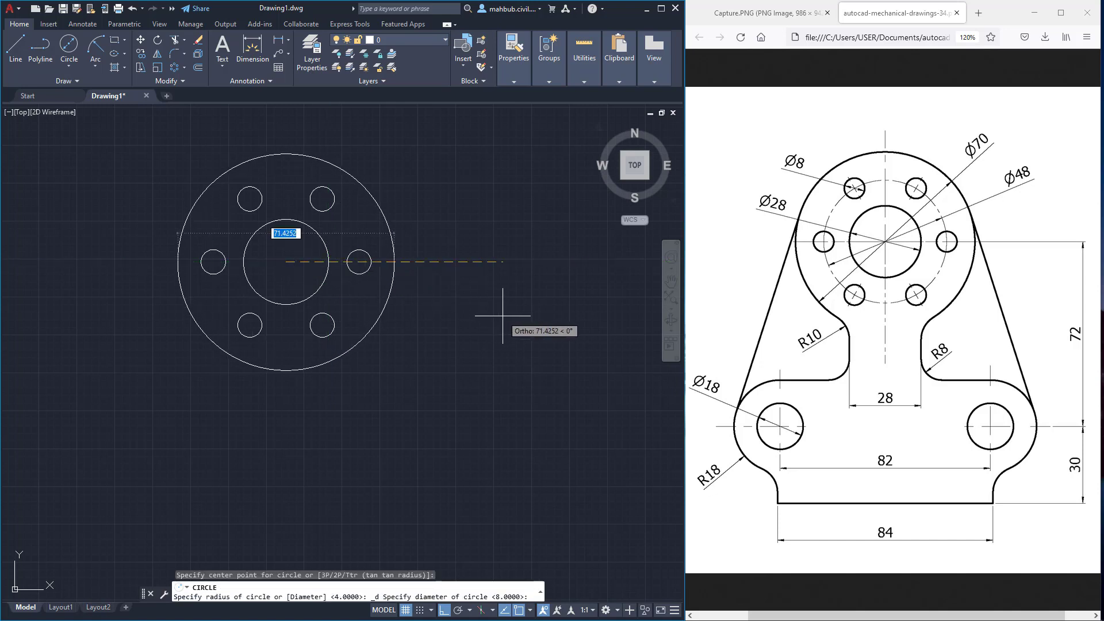
{"action": "type", "text": "7"}
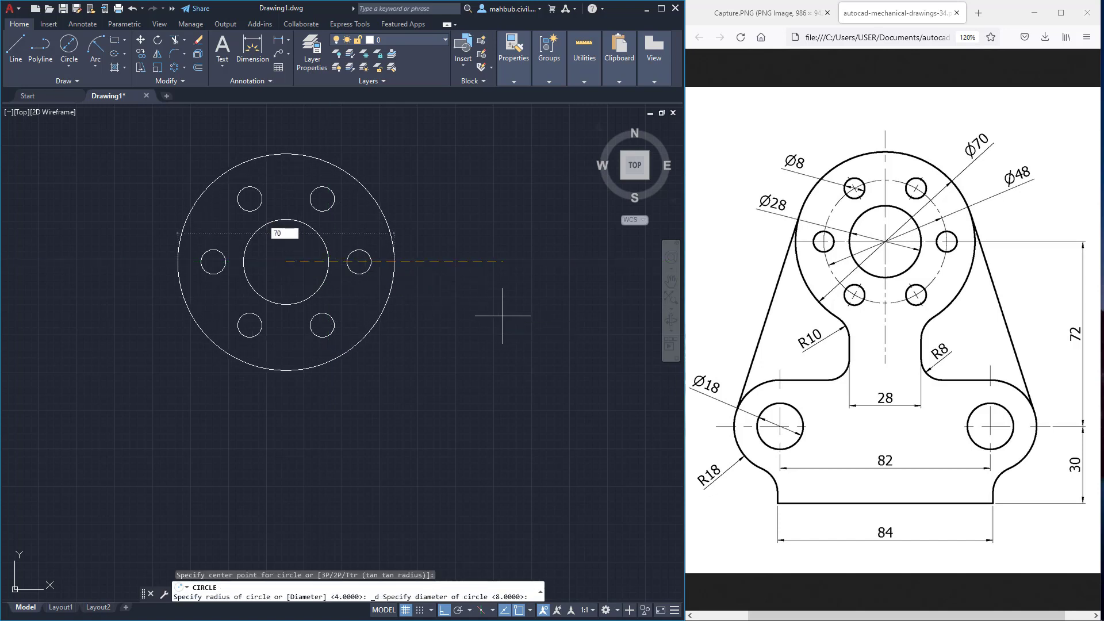
{"action": "type", "text": "0"}
{"action": "key", "text": "Return"}
Draw connected construction lines from the circles' centre, 72 straight down and 41 horizontally to the right
{"action": "scroll", "coordinate": [289, 370], "scroll_direction": "down", "scroll_amount": 2}
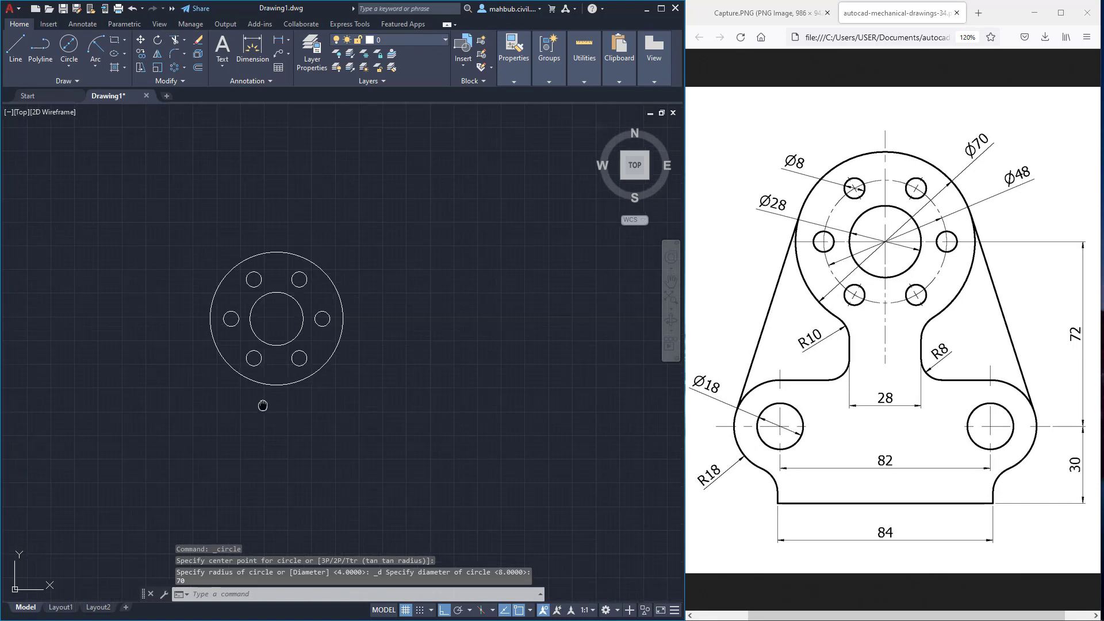
{"action": "mouse_move", "coordinate": [262, 406]}
{"action": "middle_mouse_down"}
{"action": "mouse_move", "coordinate": [322, 284]}
{"action": "mouse_move", "coordinate": [327, 295]}
{"action": "middle_mouse_up"}
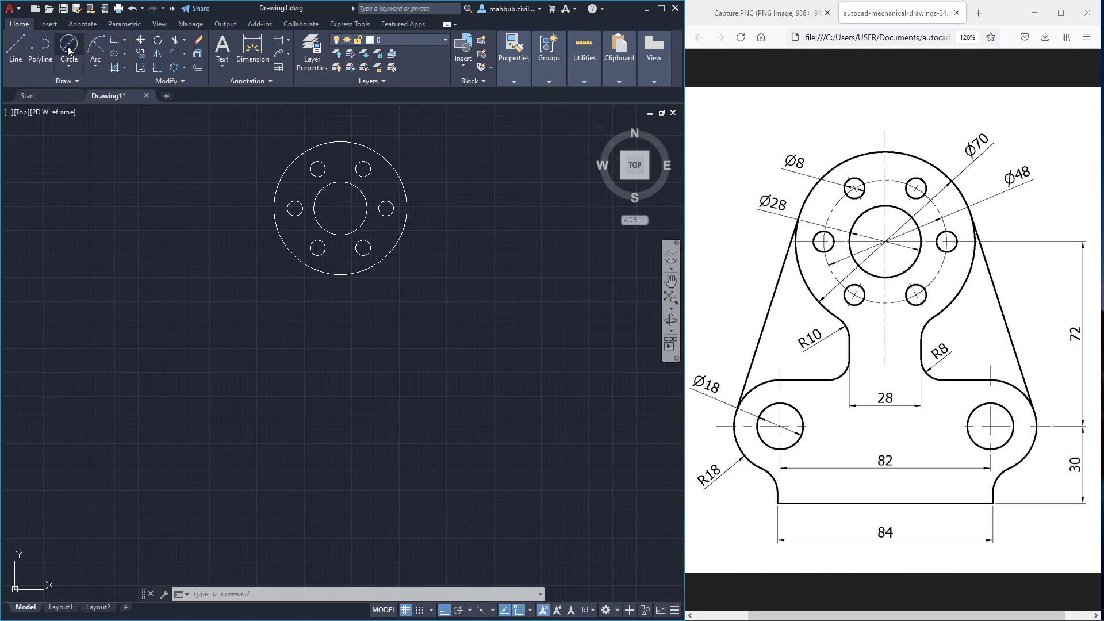
{"action": "left_click", "coordinate": [16, 46]}
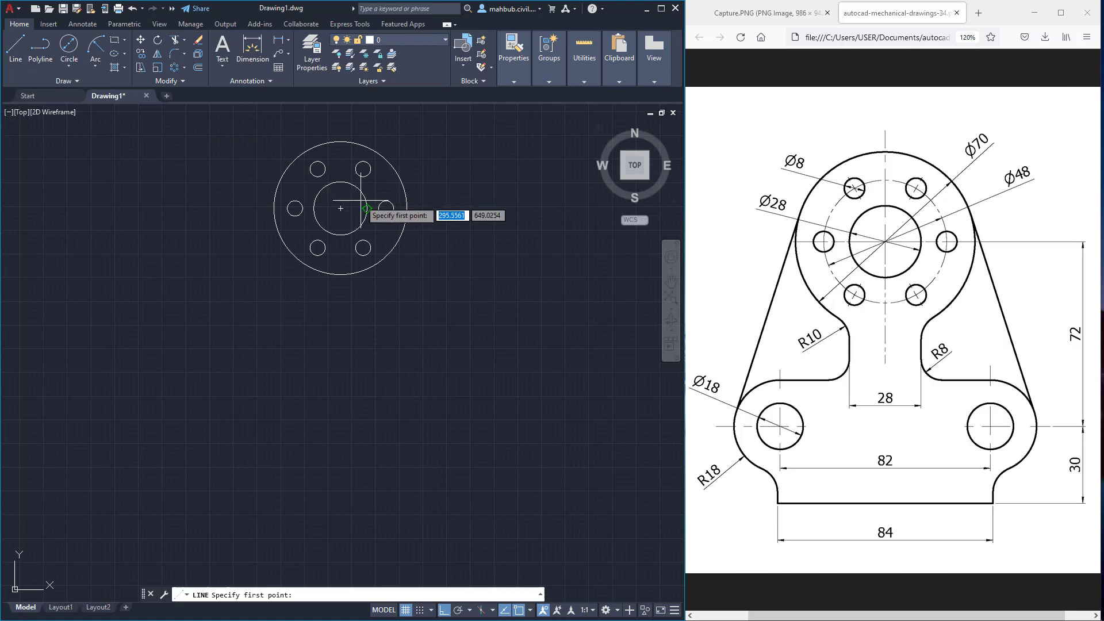
{"action": "left_click", "coordinate": [340, 208]}
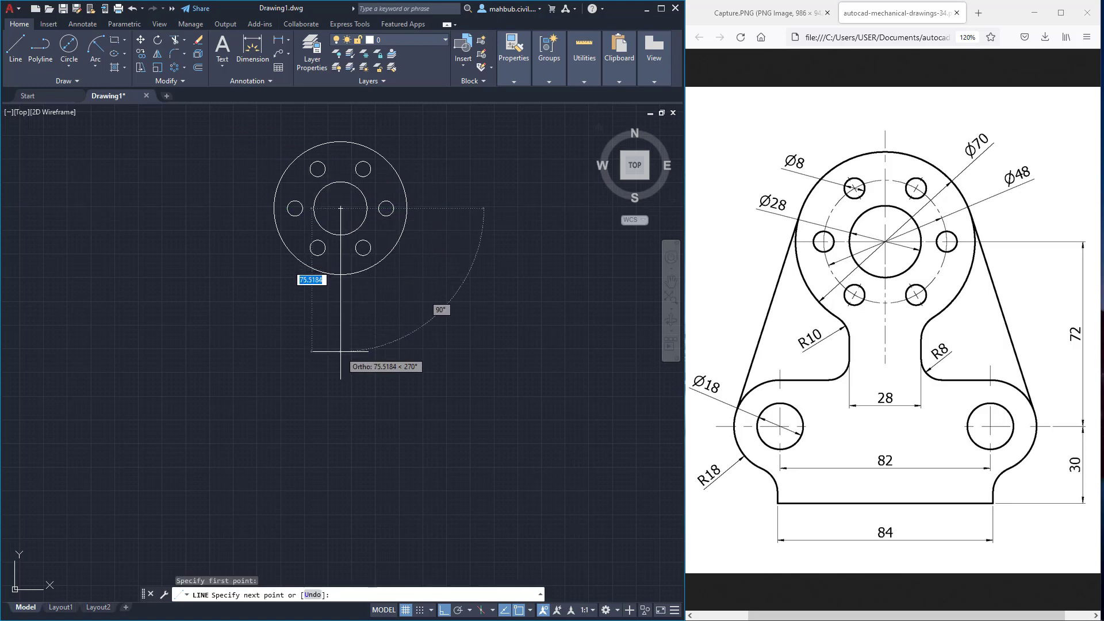
{"action": "type", "text": "72"}
{"action": "key", "text": "Return"}
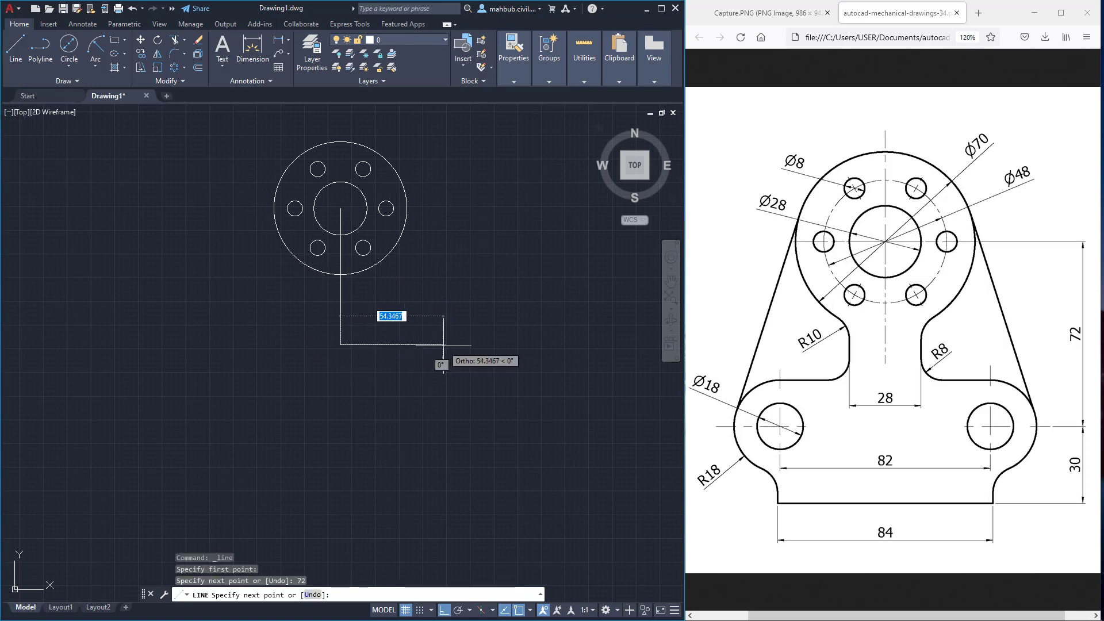
{"action": "type", "text": "41"}
{"action": "key", "text": "Return"}
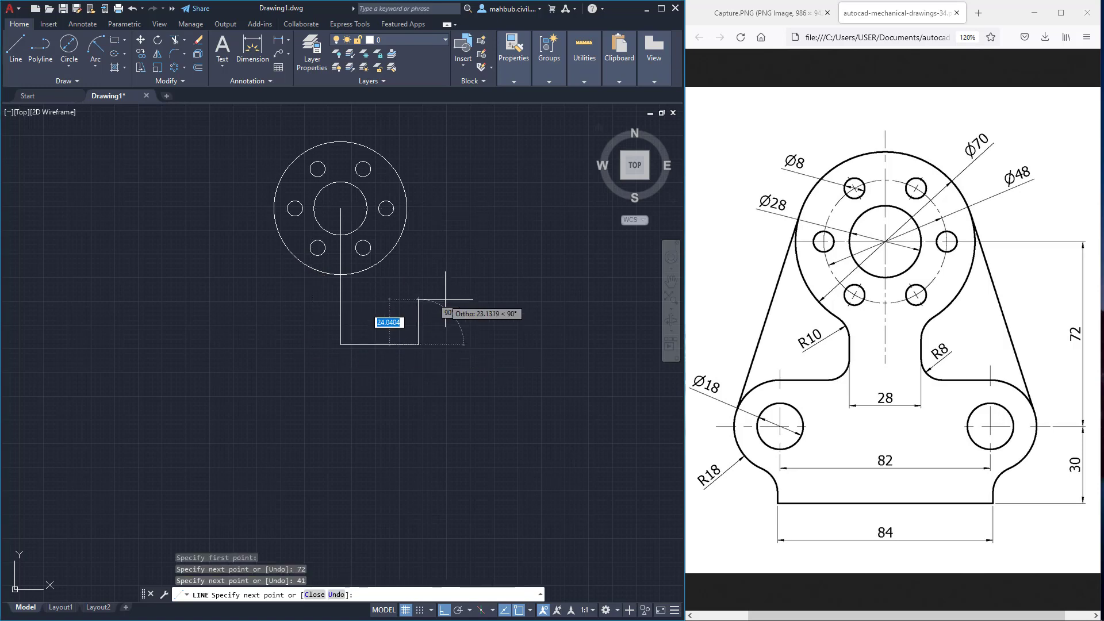
{"action": "right_click", "coordinate": [443, 297]}
{"action": "left_click", "coordinate": [460, 303]}
Draw a circle of diameter 18 centred on the free end of the horizontal construction line
{"action": "scroll", "coordinate": [394, 359], "scroll_direction": "up", "scroll_amount": 2}
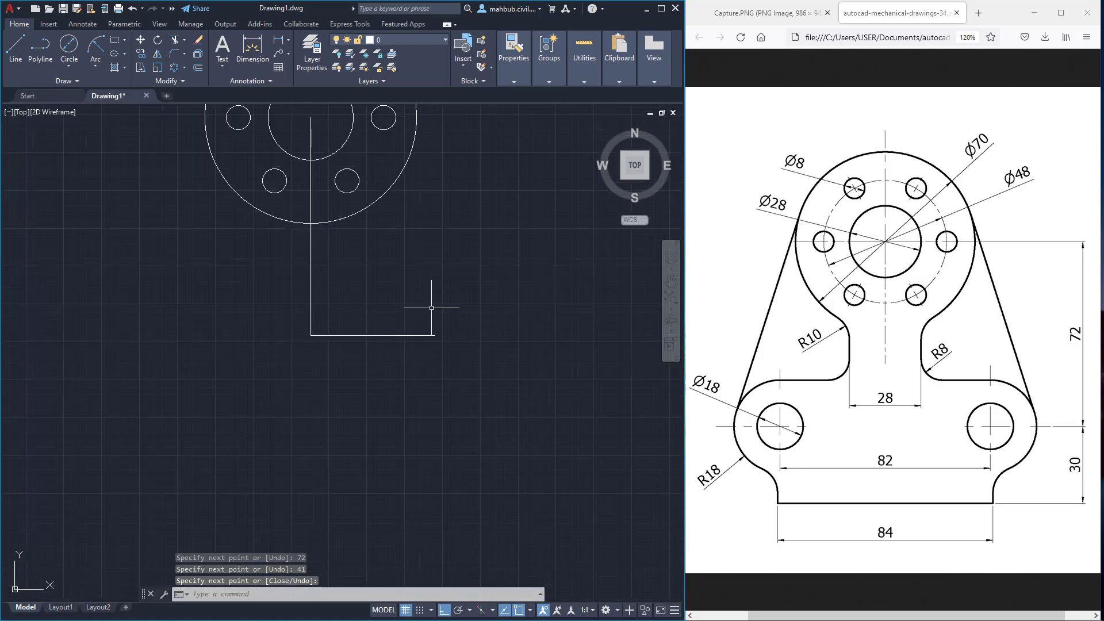
{"action": "scroll", "coordinate": [431, 308], "scroll_direction": "up", "scroll_amount": 2}
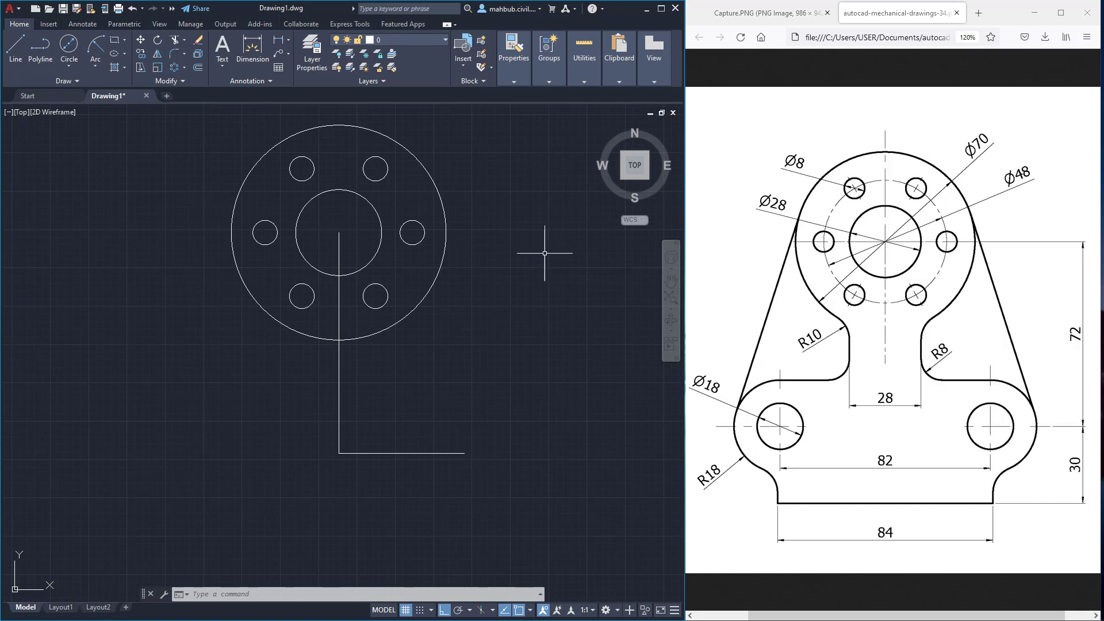
{"action": "left_click", "coordinate": [68, 44]}
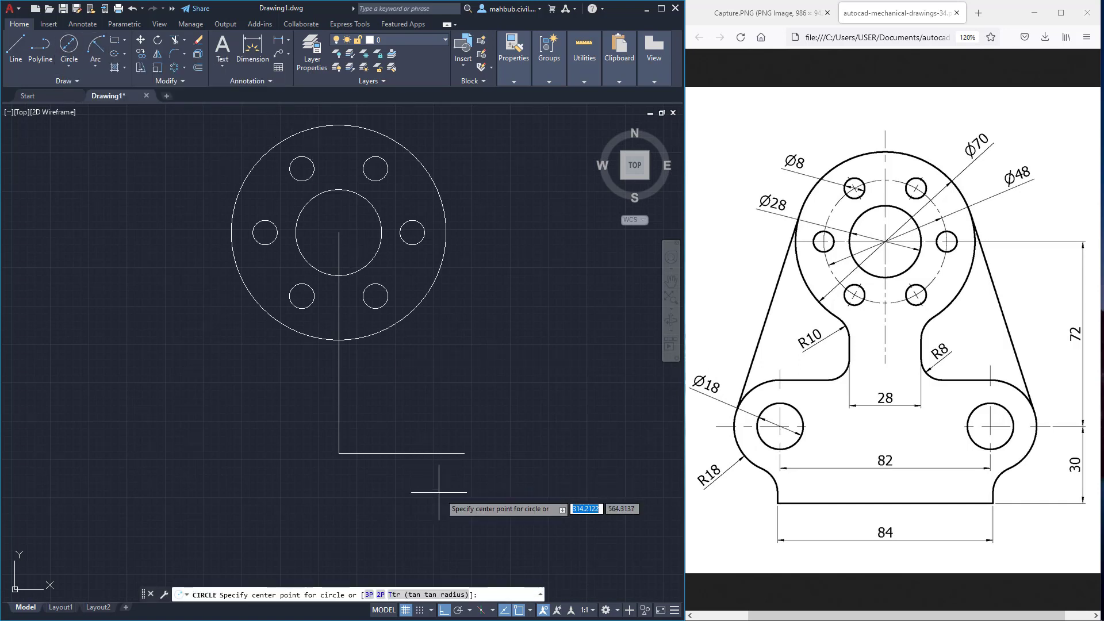
{"action": "left_click", "coordinate": [464, 453]}
{"action": "type", "text": "d"}
{"action": "key", "text": "Return"}
{"action": "type", "text": "18"}
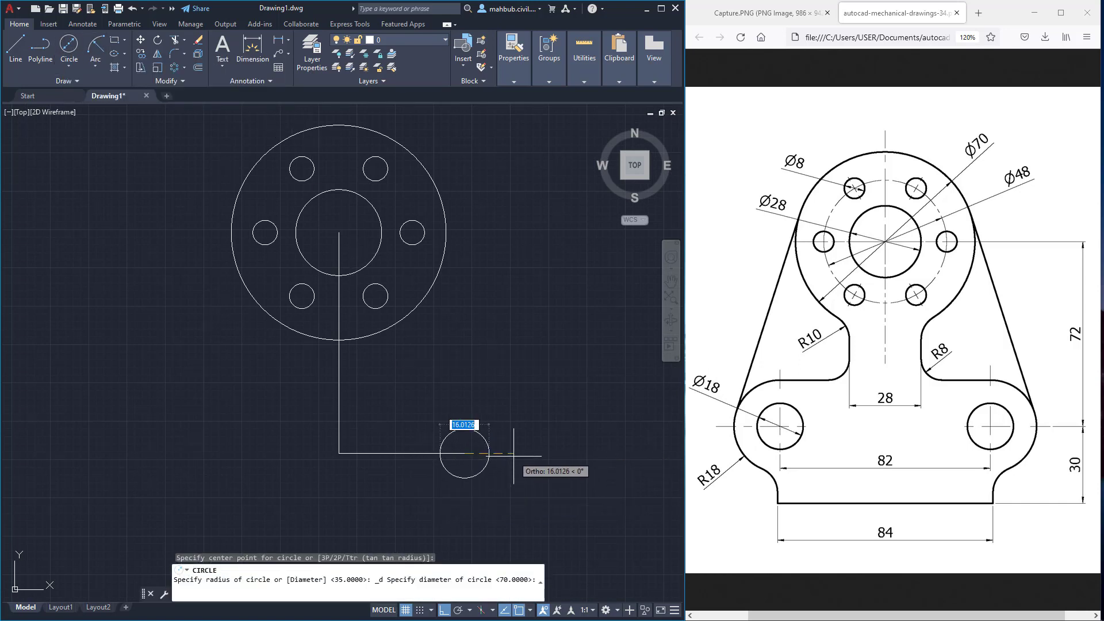
{"action": "key", "text": "Return"}
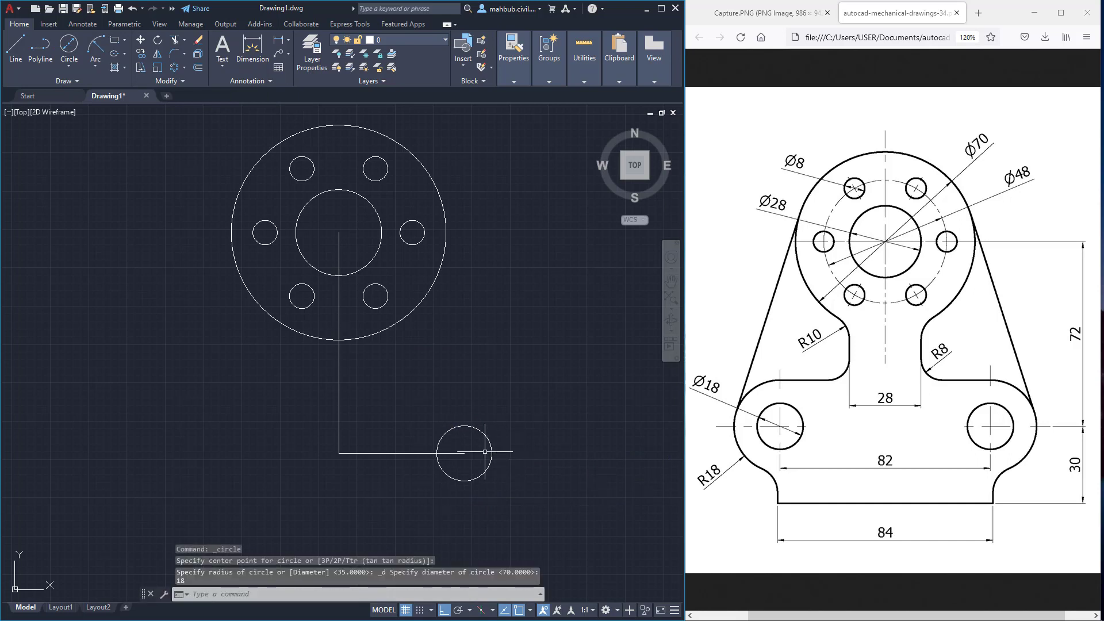
Copy the diameter 18 circle from its centre 82 horizontally to the left
{"action": "left_click", "coordinate": [490, 456]}
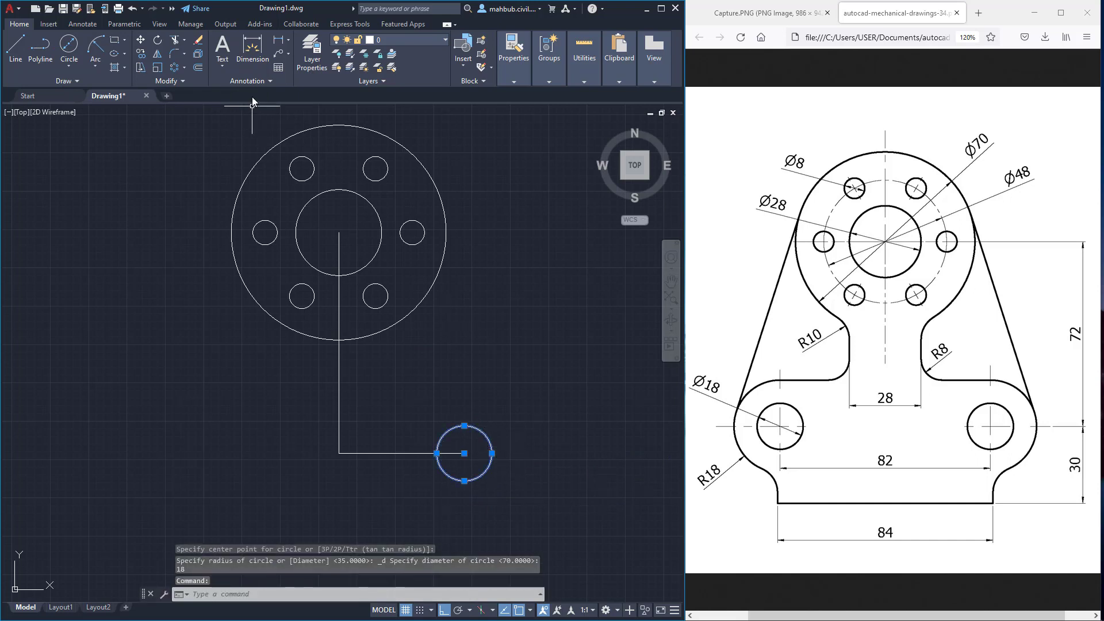
{"action": "left_click", "coordinate": [140, 54]}
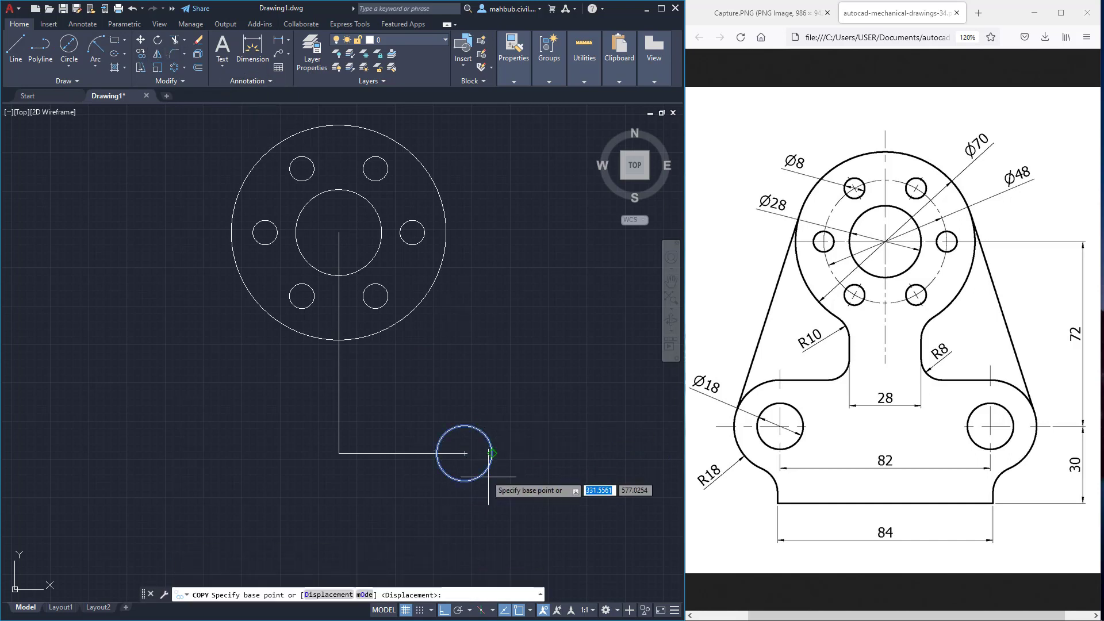
{"action": "left_click", "coordinate": [465, 453]}
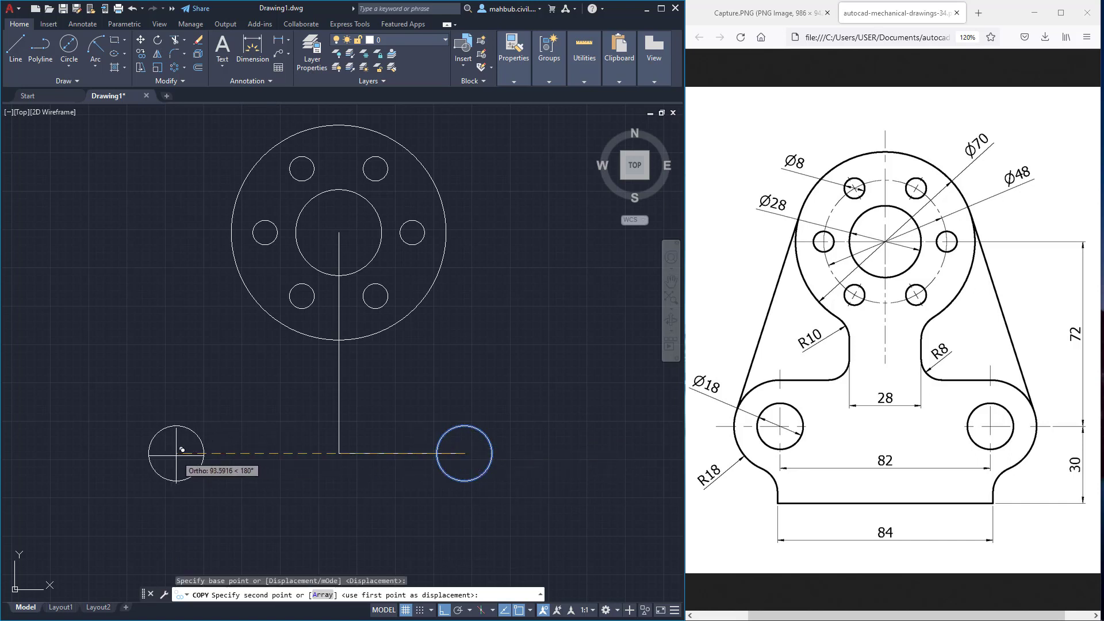
{"action": "type", "text": "82"}
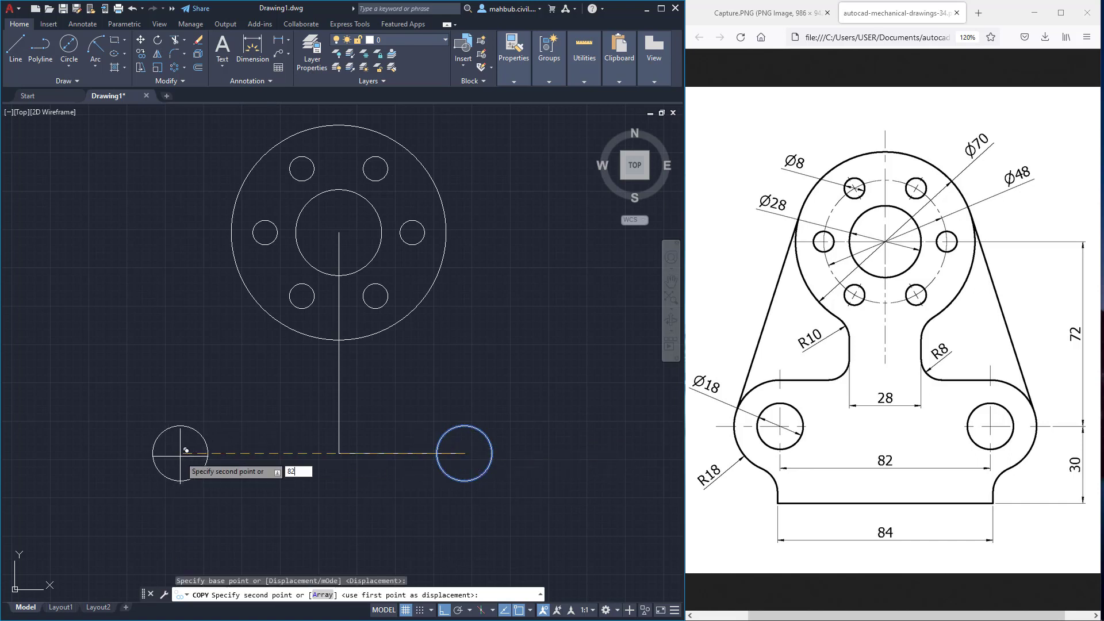
{"action": "key", "text": "Return"}
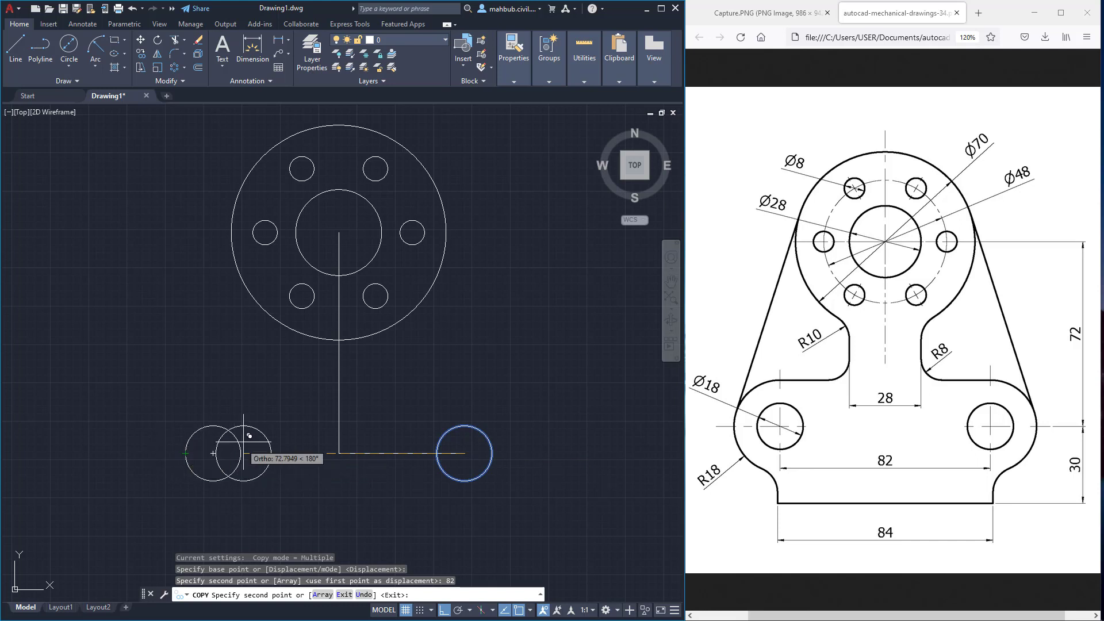
{"action": "right_click", "coordinate": [266, 403]}
{"action": "left_click", "coordinate": [277, 411]}
{"action": "scroll", "coordinate": [340, 453], "scroll_direction": "down", "scroll_amount": 4}
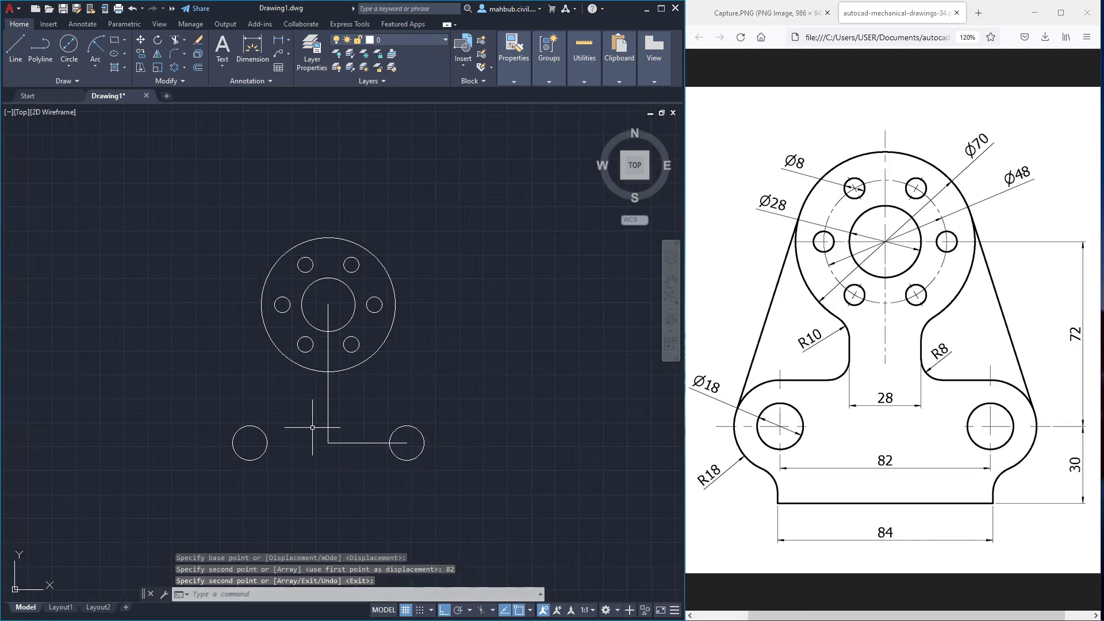
Draw a circle of radius 18 concentric with the left diameter 18 circle
{"action": "scroll", "coordinate": [357, 520], "scroll_direction": "up", "scroll_amount": 4}
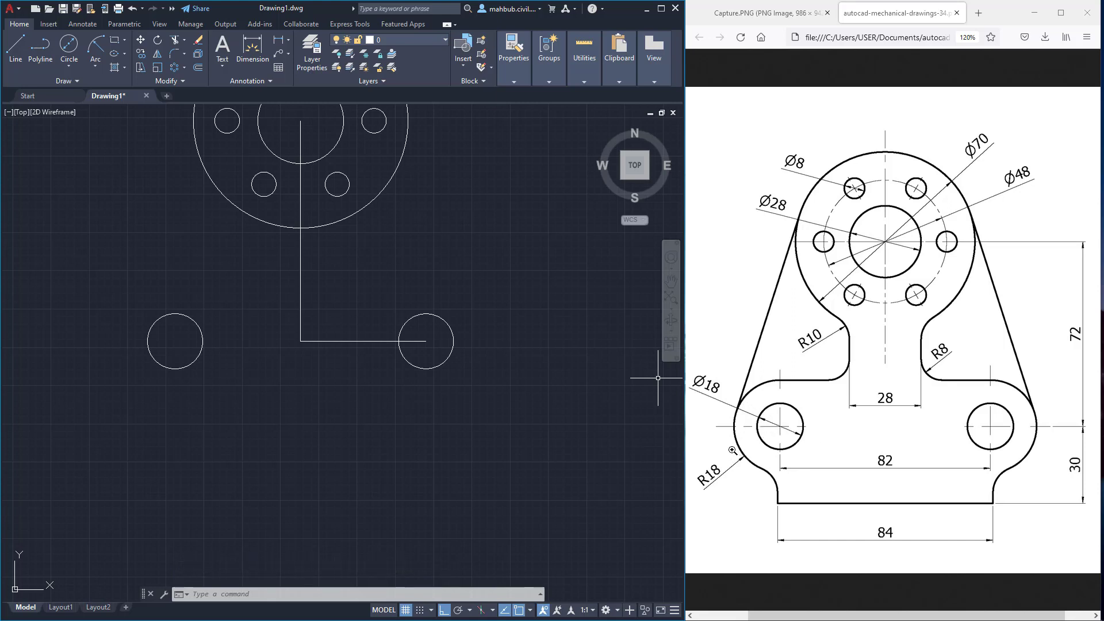
{"action": "left_click", "coordinate": [67, 61]}
{"action": "left_click", "coordinate": [88, 86]}
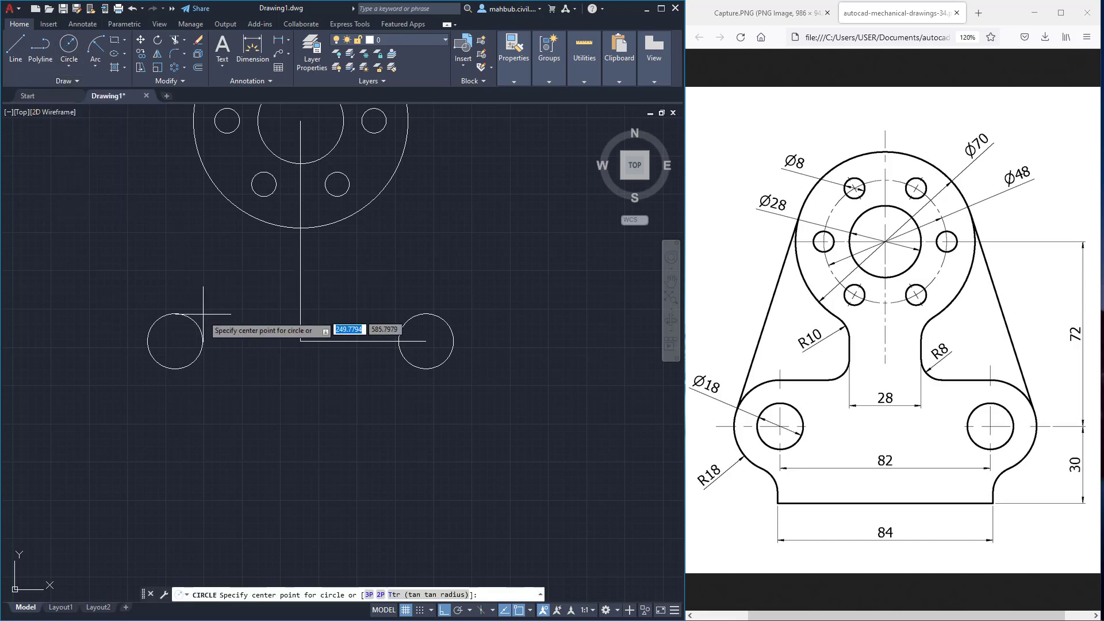
{"action": "left_click", "coordinate": [175, 341]}
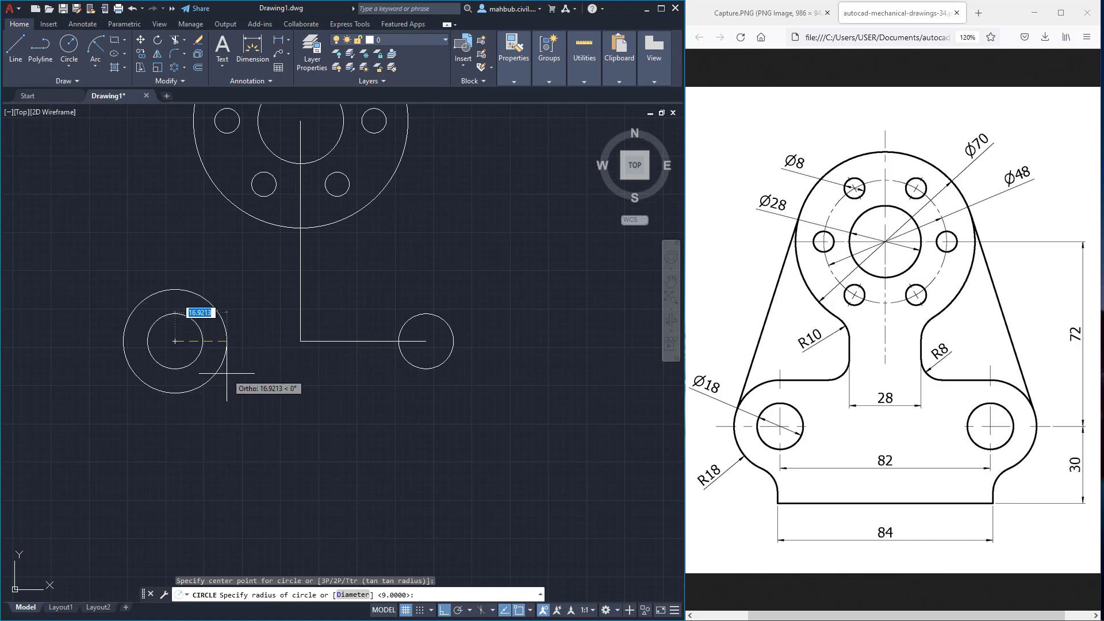
{"action": "type", "text": "18"}
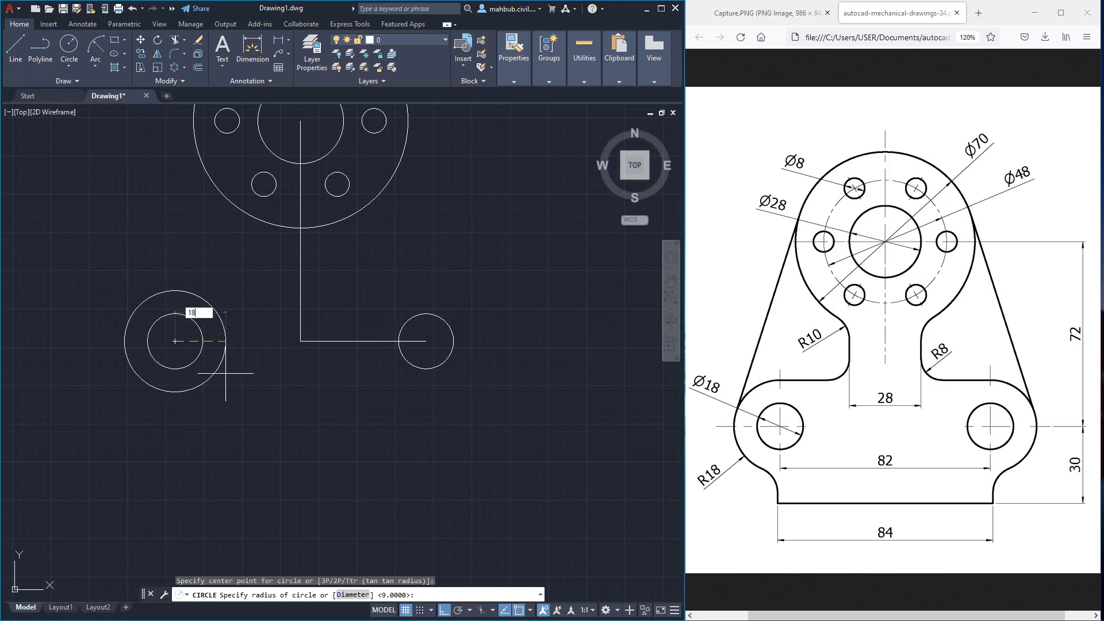
{"action": "key", "text": "Return"}
Copy the radius 18 circle from its centre to the centre of the right diameter 18 circle
{"action": "left_click", "coordinate": [227, 365]}
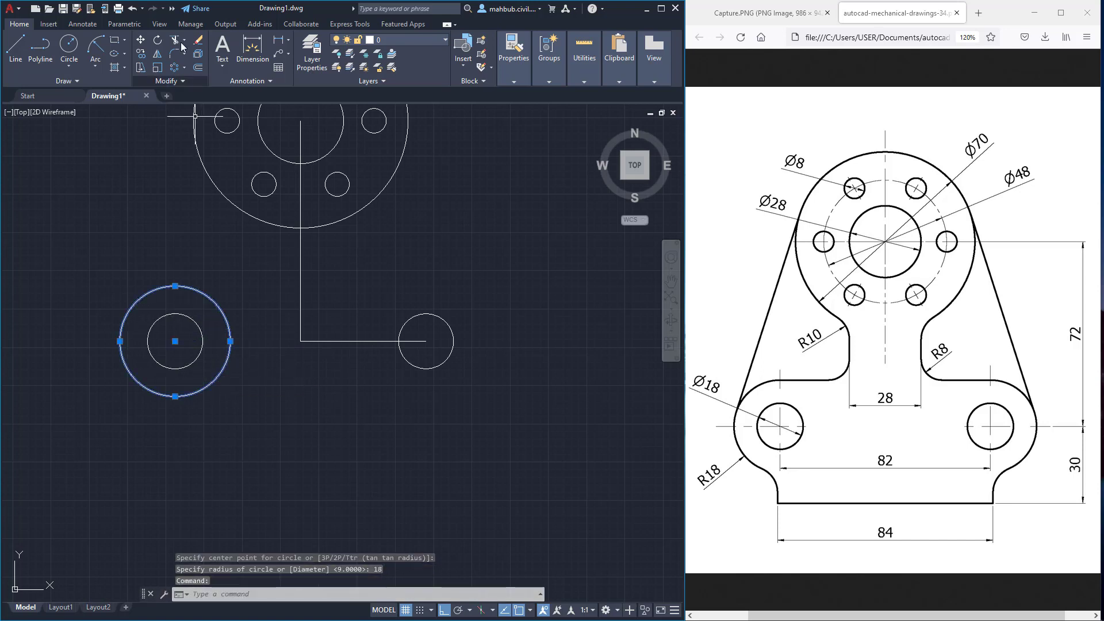
{"action": "left_click", "coordinate": [141, 53]}
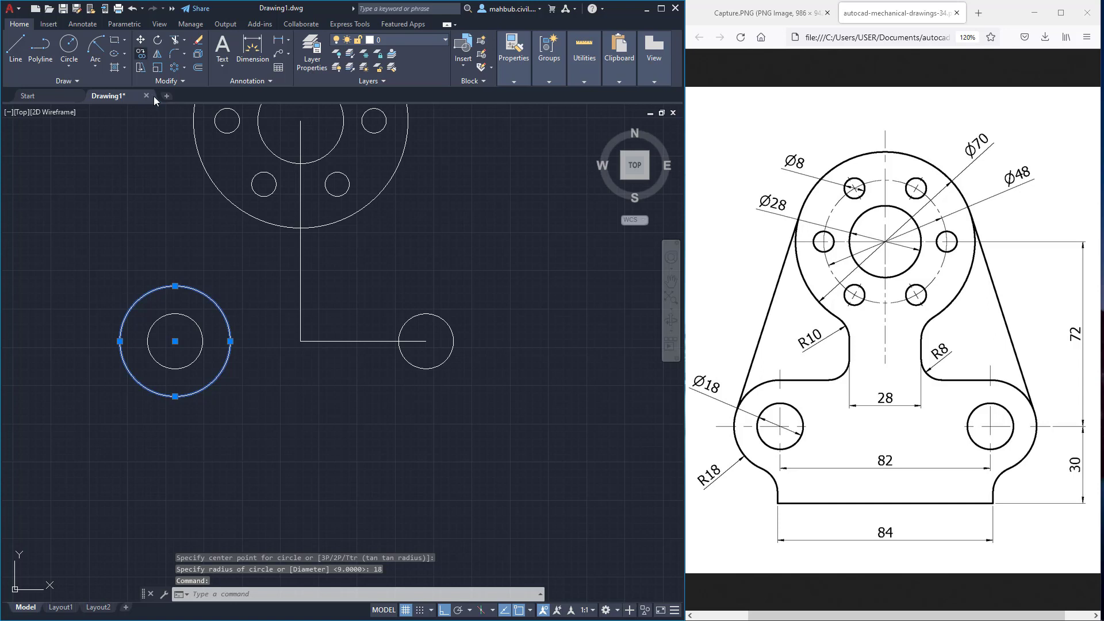
{"action": "left_click", "coordinate": [176, 341]}
{"action": "left_click", "coordinate": [426, 341]}
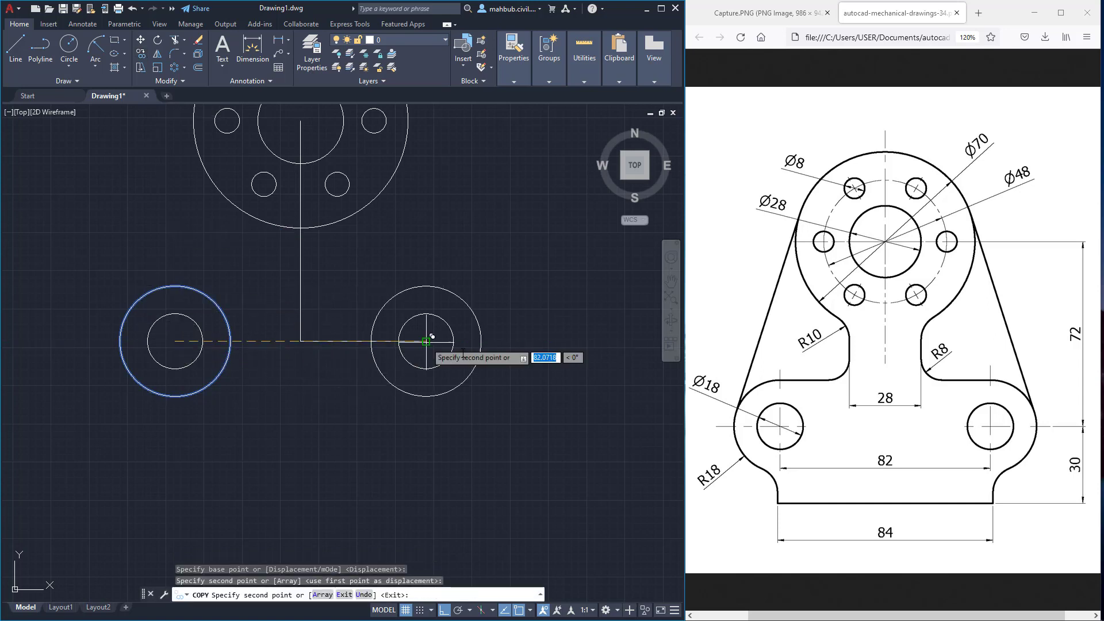
{"action": "right_click", "coordinate": [475, 237]}
{"action": "left_click", "coordinate": [482, 247]}
Draw connected lines from the corner of the construction lines, 30 straight down and 42 horizontally to the right
{"action": "middle_click_drag", "start_coordinate": [439, 385], "coordinate": [488, 329]}
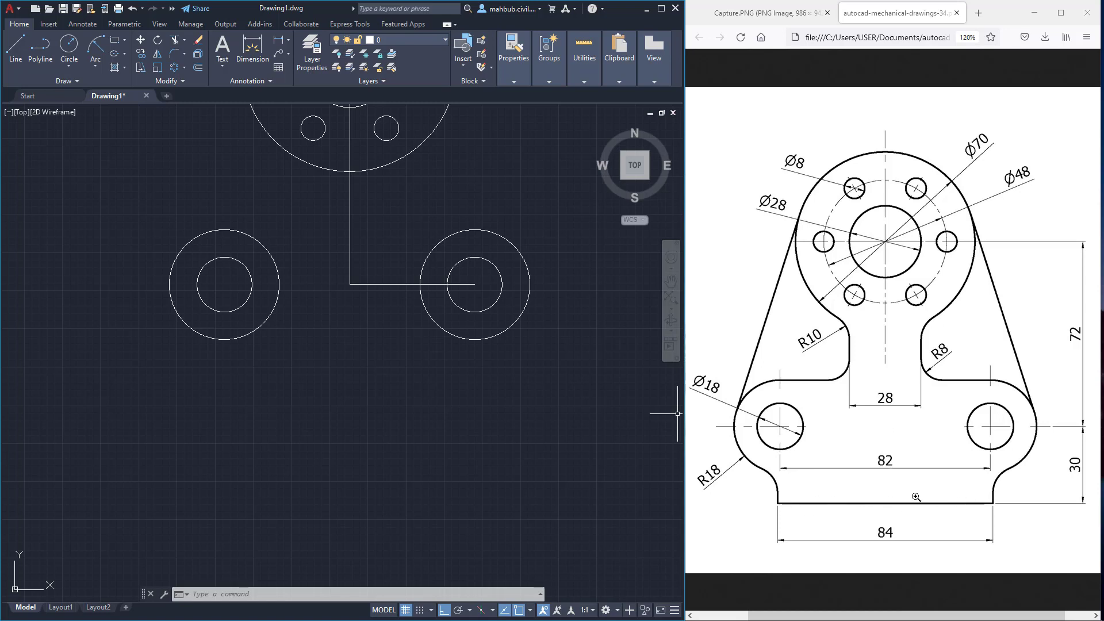
{"action": "left_click", "coordinate": [26, 59]}
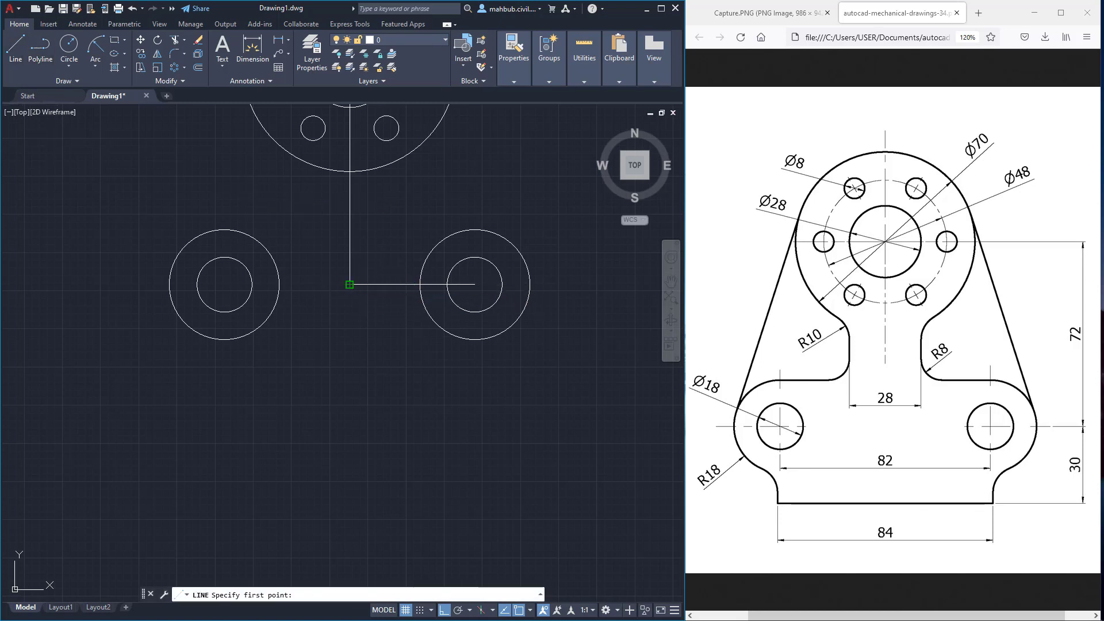
{"action": "left_click", "coordinate": [349, 284]}
{"action": "type", "text": "30"}
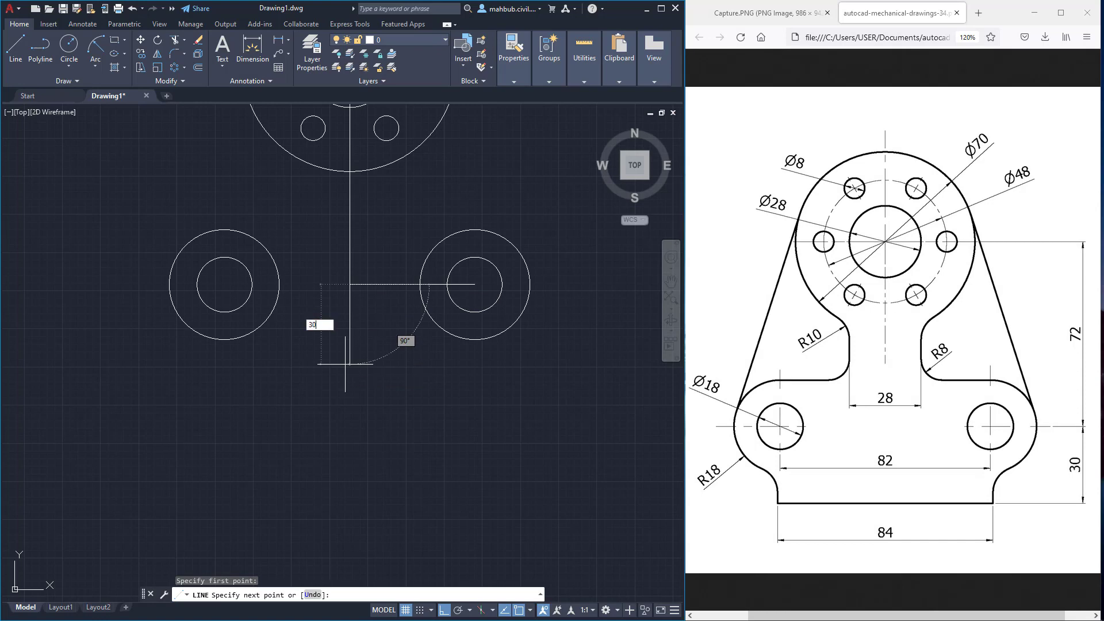
{"action": "key", "text": "Return"}
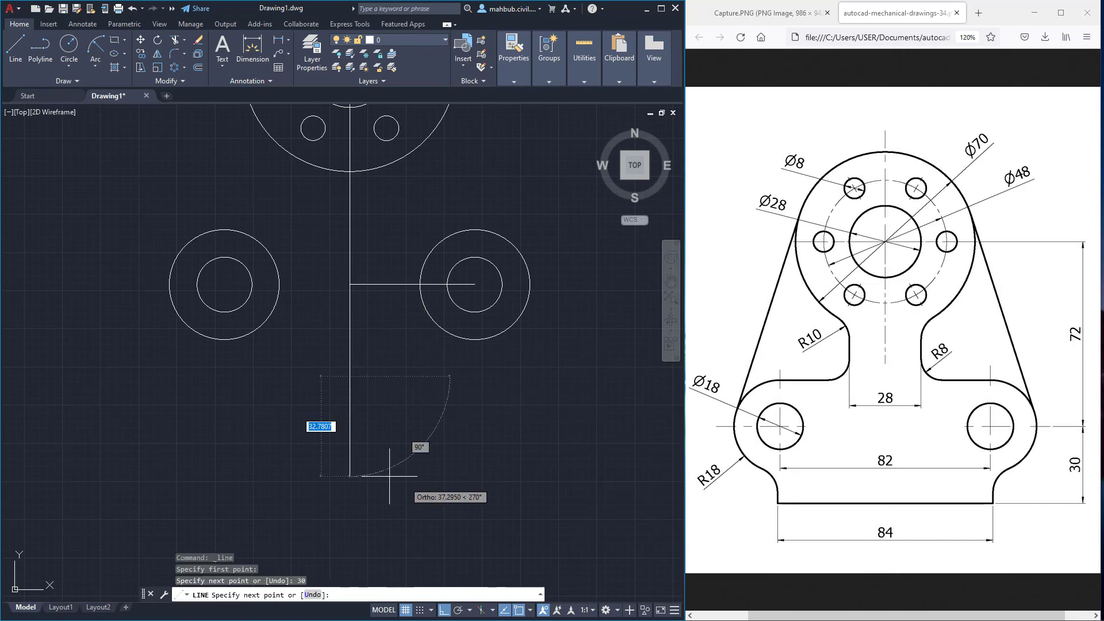
{"action": "type", "text": "42"}
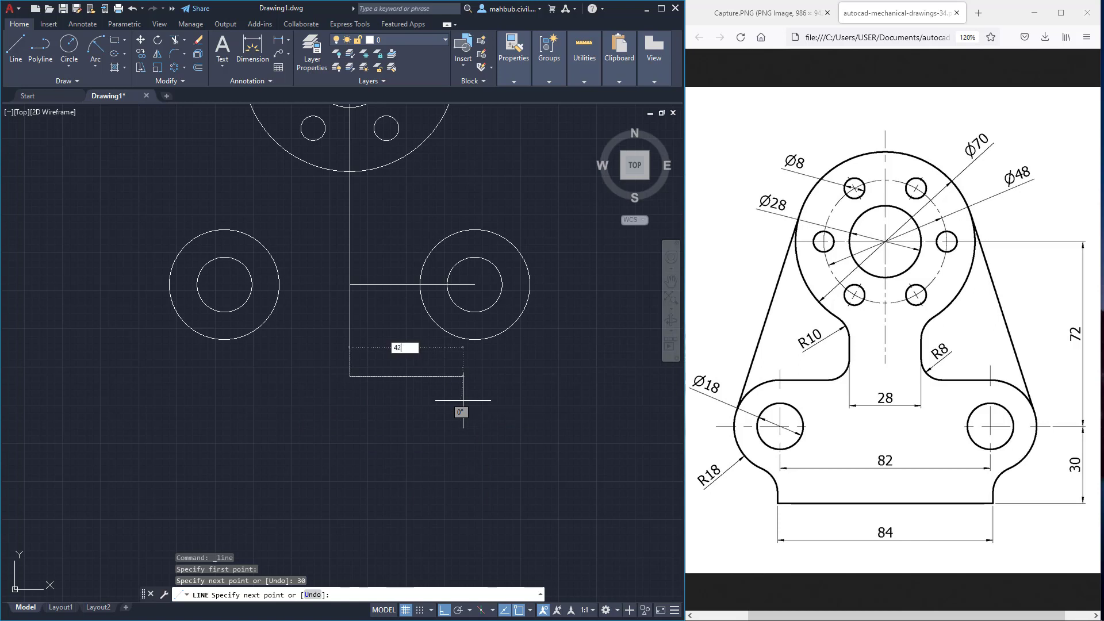
{"action": "key", "text": "Return"}
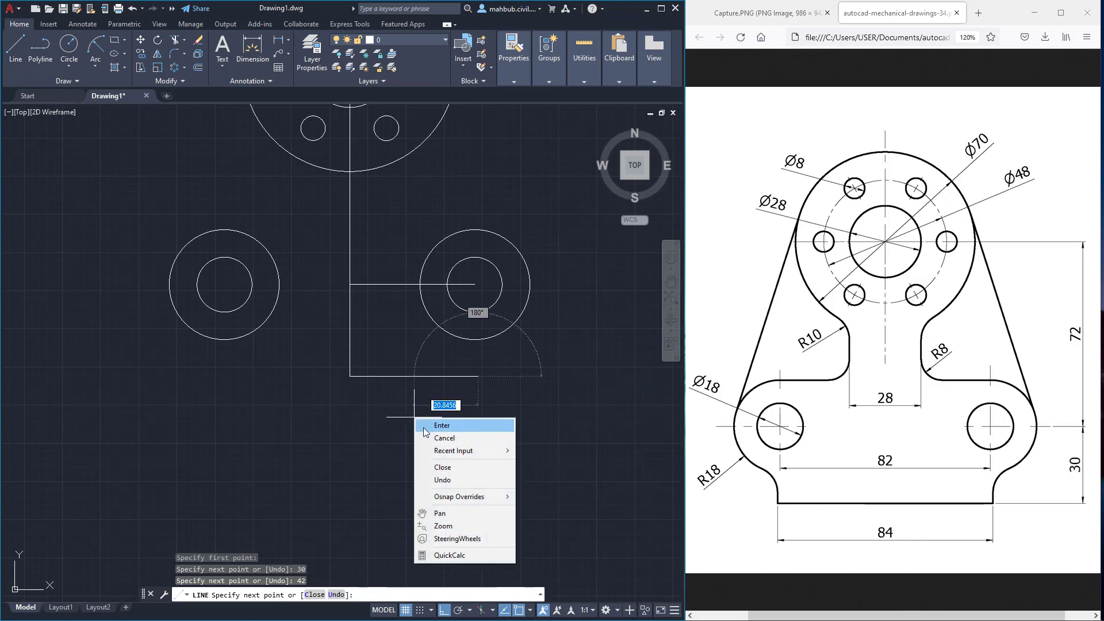
{"action": "left_click", "coordinate": [425, 427]}
{"action": "key", "text": "Return"}
Stretch the left endpoint of the bottom horizontal line 42 further to the left
{"action": "left_click", "coordinate": [358, 376]}
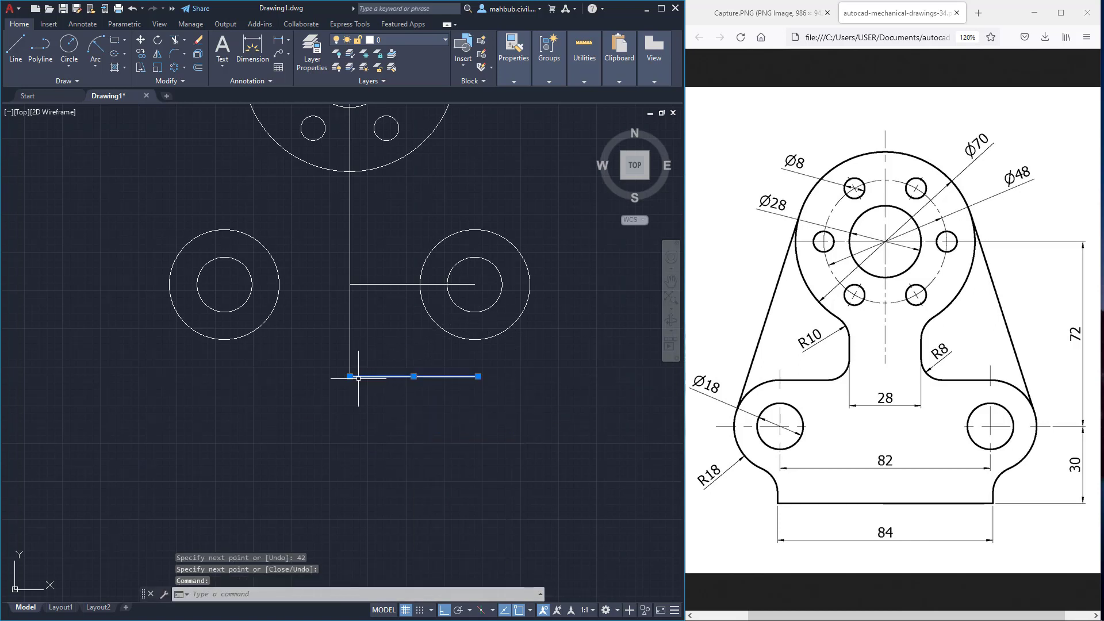
{"action": "left_click", "coordinate": [350, 377]}
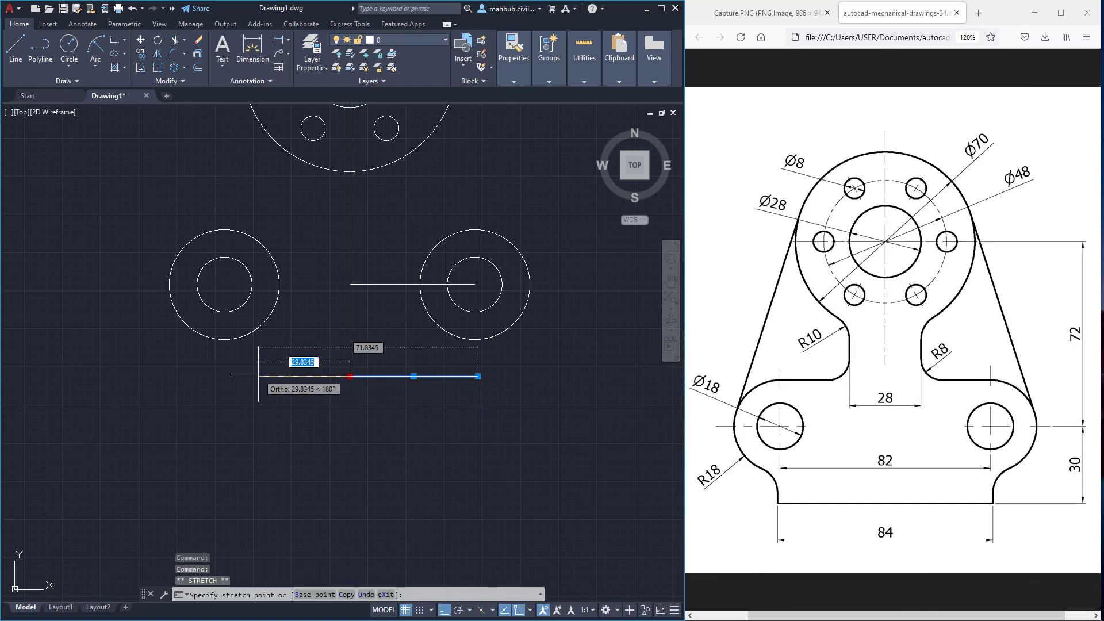
{"action": "type", "text": "4"}
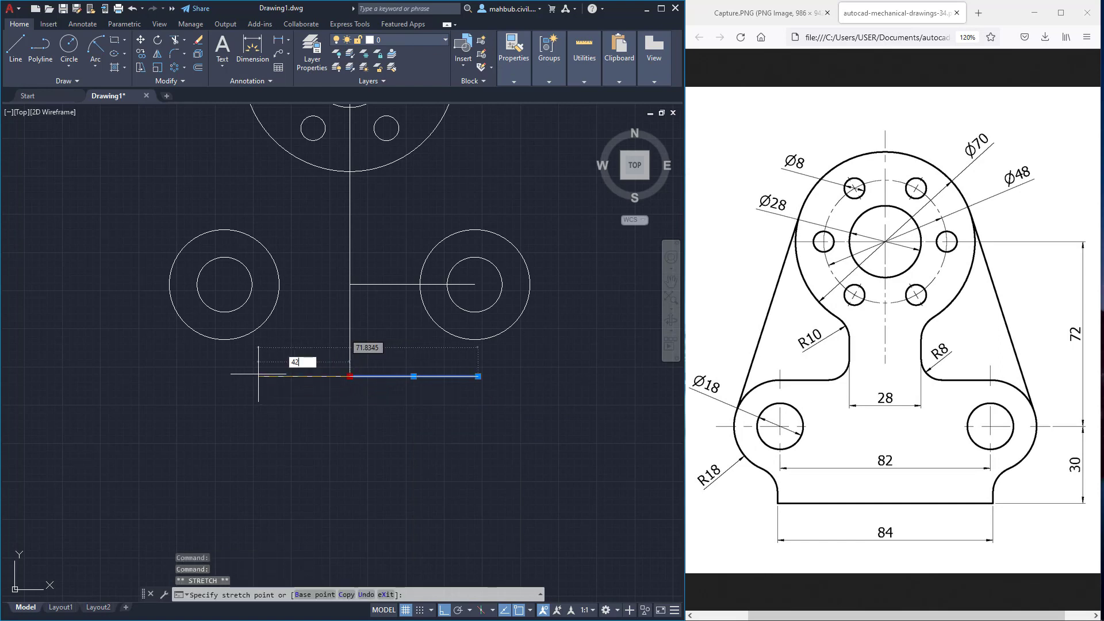
{"action": "type", "text": "2"}
{"action": "key", "text": "Return"}
{"action": "right_click", "coordinate": [351, 430]}
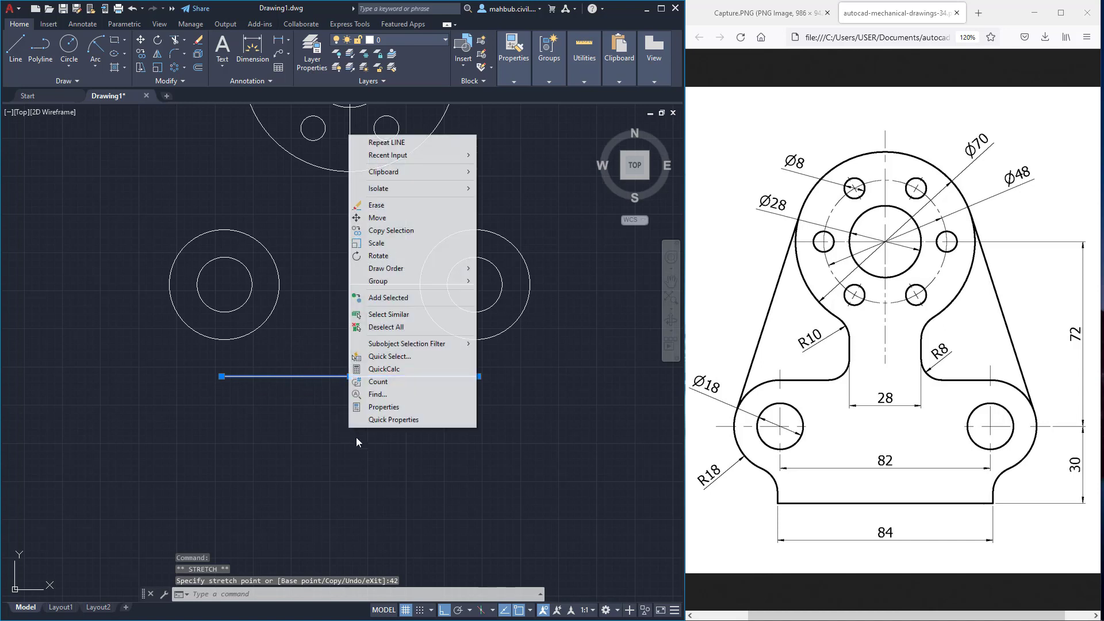
{"action": "left_click", "coordinate": [520, 364]}
{"action": "key", "text": "Escape"}
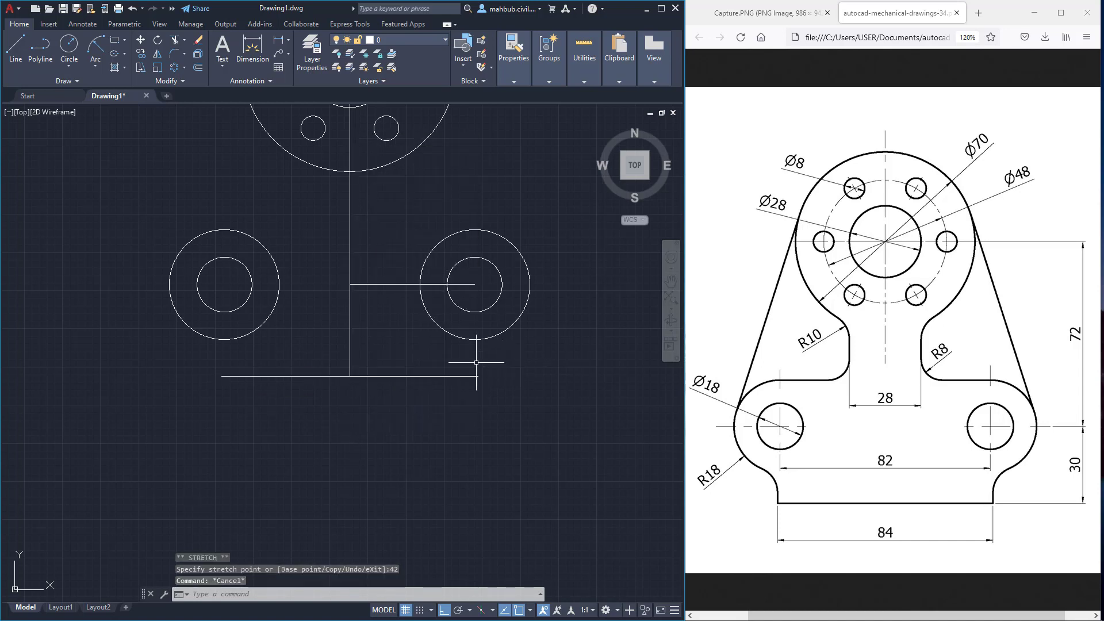
Delete the vertical 30 line and the vertical 72 and horizontal 41 construction lines, keeping the bottom line
{"action": "left_click", "coordinate": [348, 300]}
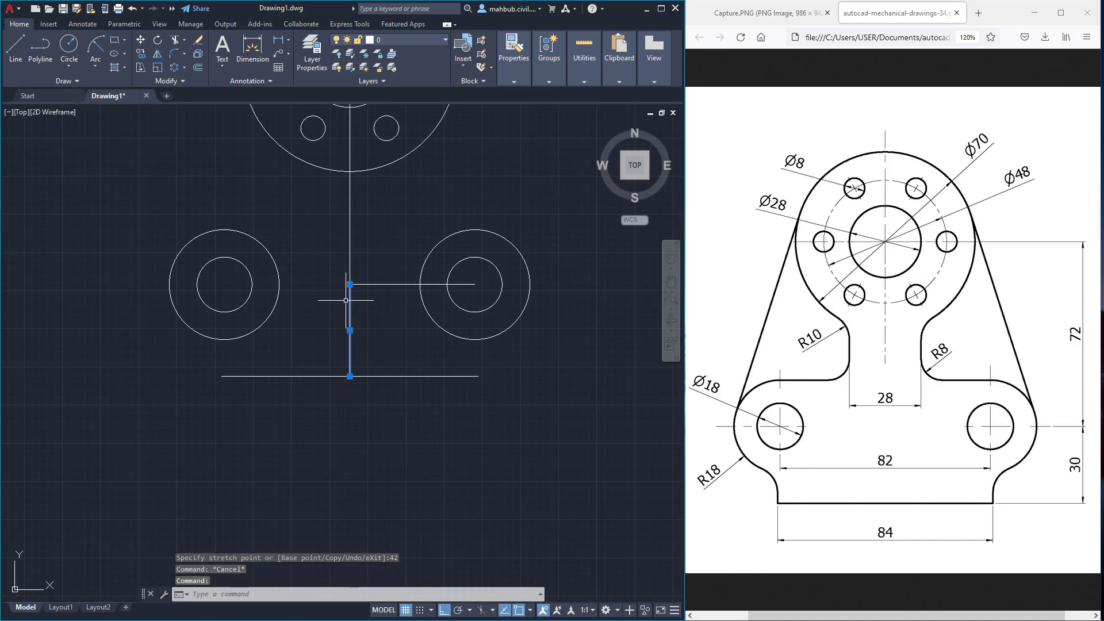
{"action": "key", "text": "Delete"}
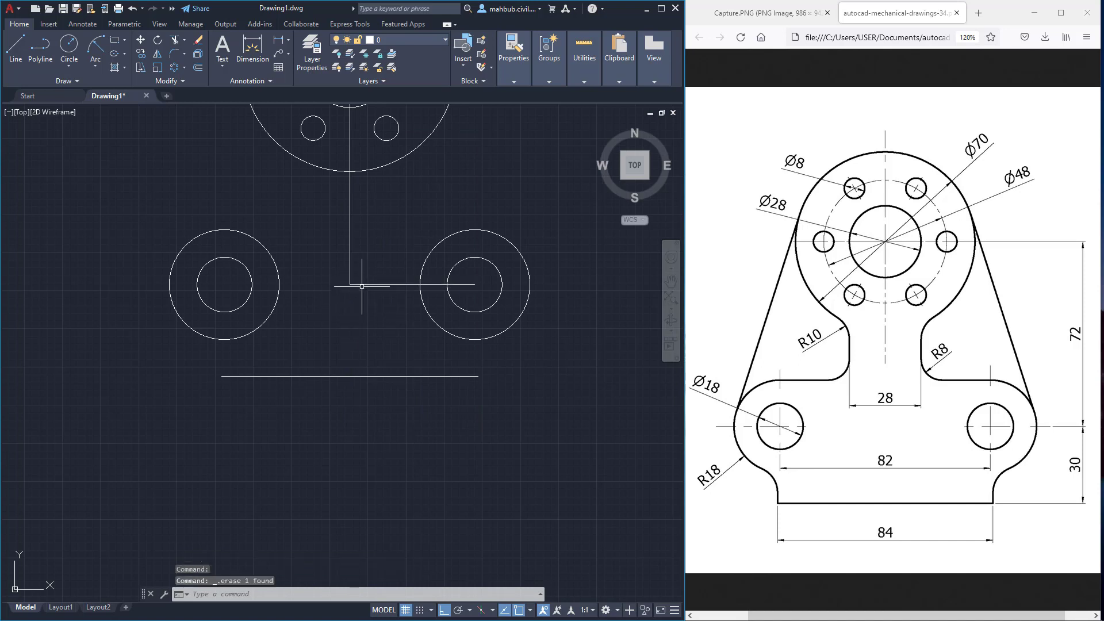
{"action": "left_click", "coordinate": [358, 284]}
{"action": "left_click", "coordinate": [349, 266]}
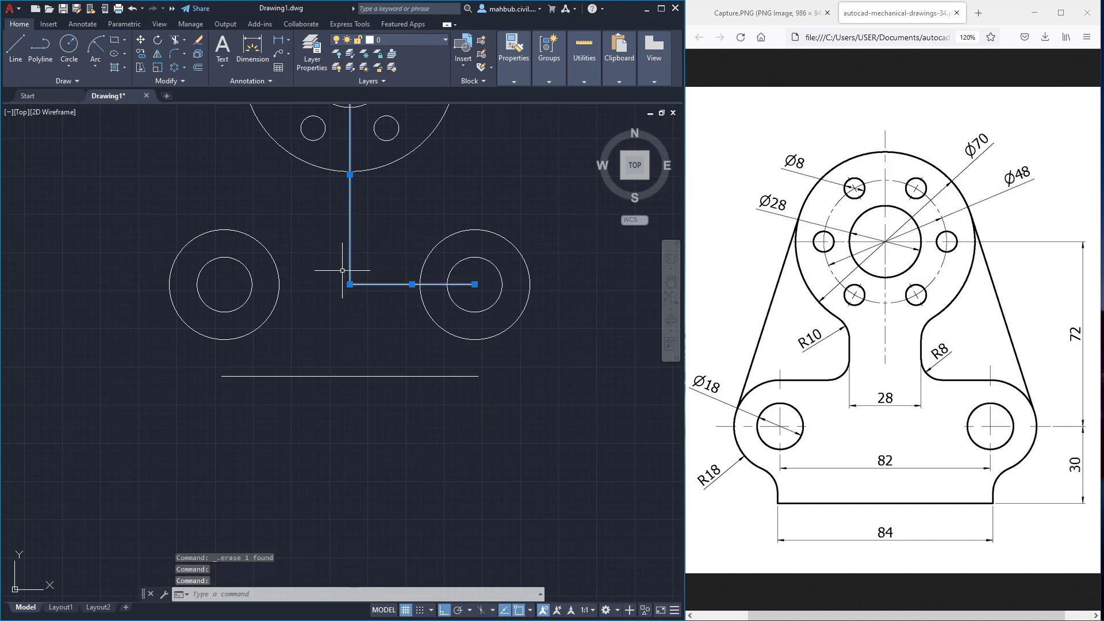
{"action": "key", "text": "Delete"}
Draw a horizontal line joining the top quadrants of the two radius 18 circles
{"action": "middle_click_drag", "start_coordinate": [239, 221], "coordinate": [228, 278]}
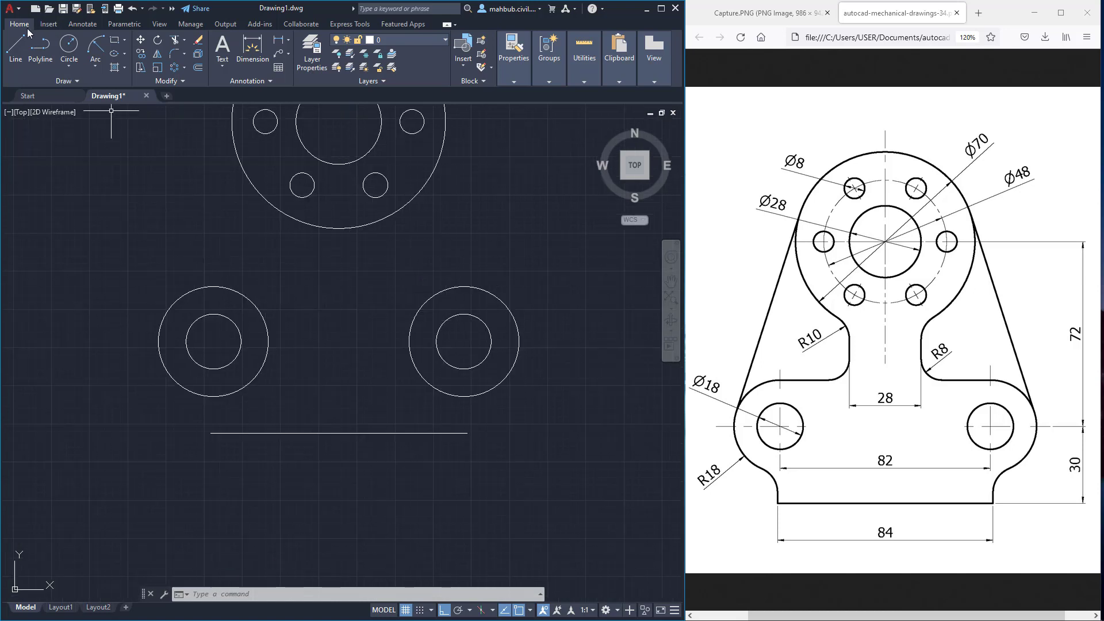
{"action": "left_click", "coordinate": [16, 47]}
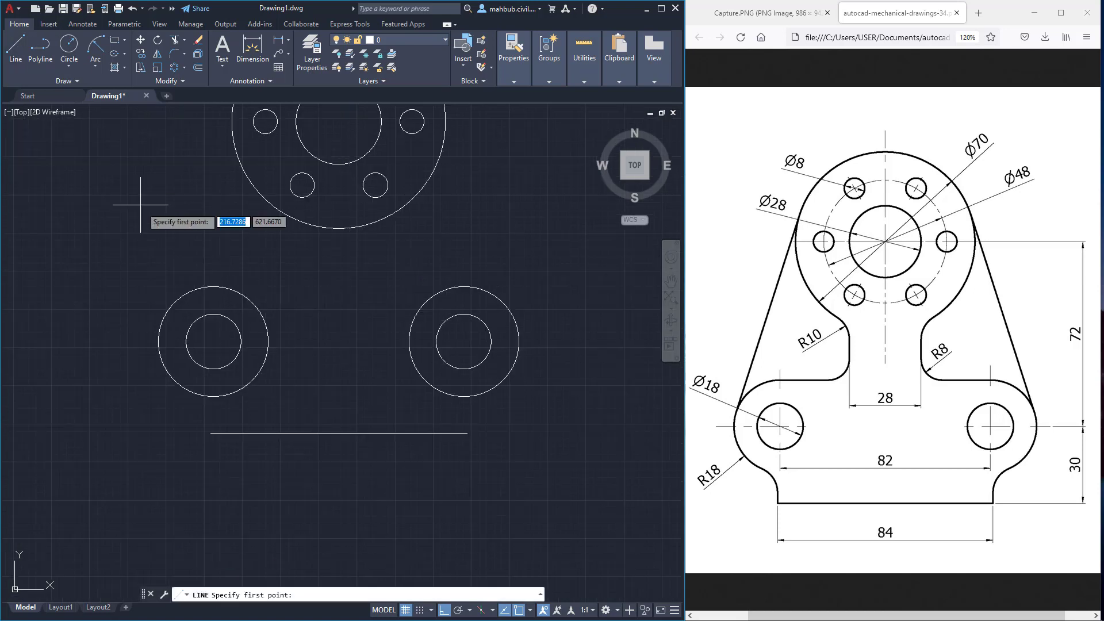
{"action": "left_click", "coordinate": [213, 286]}
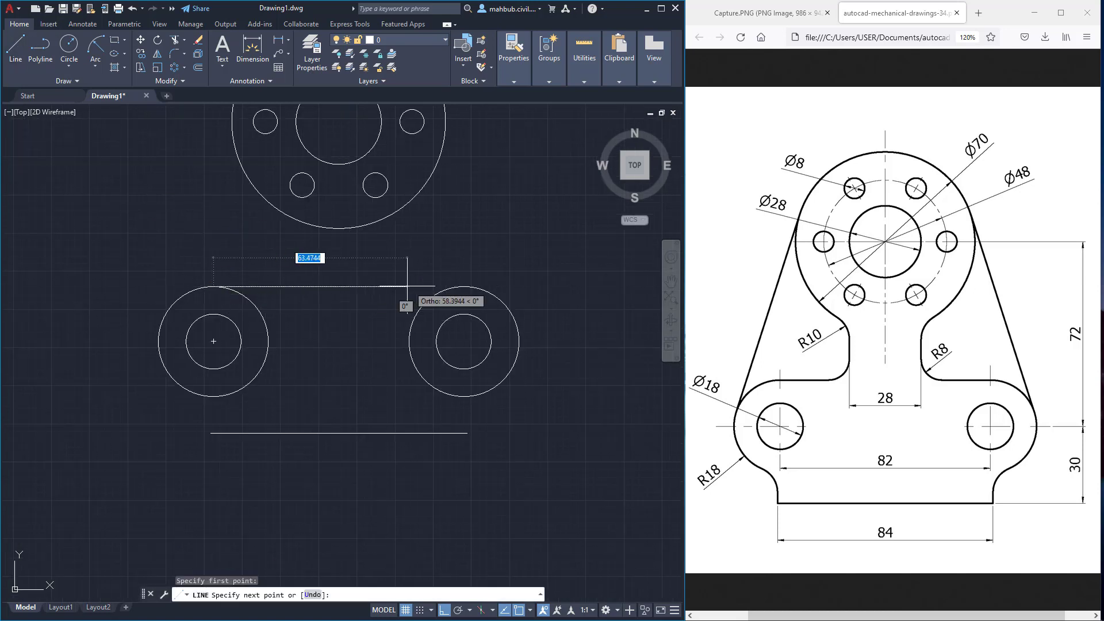
{"action": "left_click", "coordinate": [463, 286]}
{"action": "right_click", "coordinate": [490, 222]}
{"action": "left_click", "coordinate": [506, 228]}
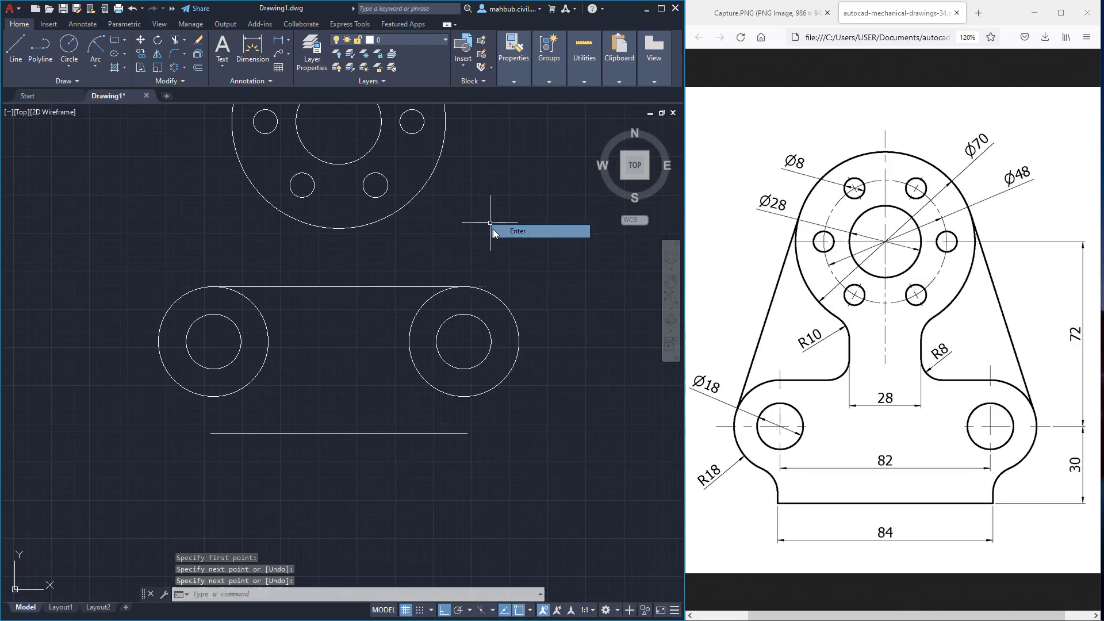
Draw a short vertical line upward from the left end of the bottom line, stopping just below the left radius 18 circle
{"action": "left_click", "coordinate": [15, 49]}
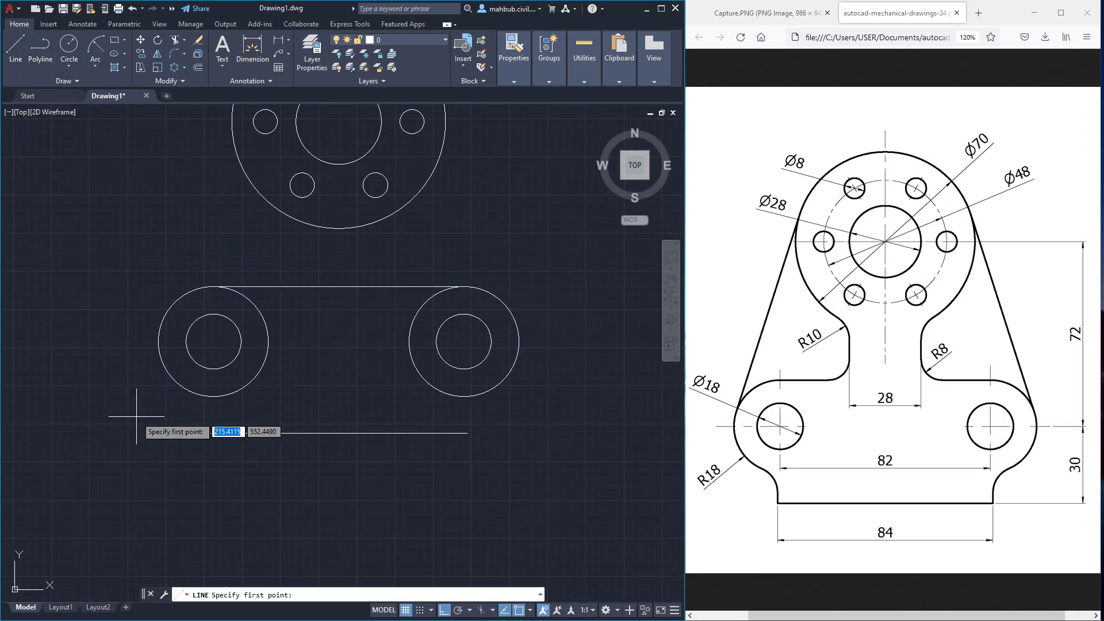
{"action": "left_click", "coordinate": [209, 433]}
{"action": "left_click", "coordinate": [209, 405]}
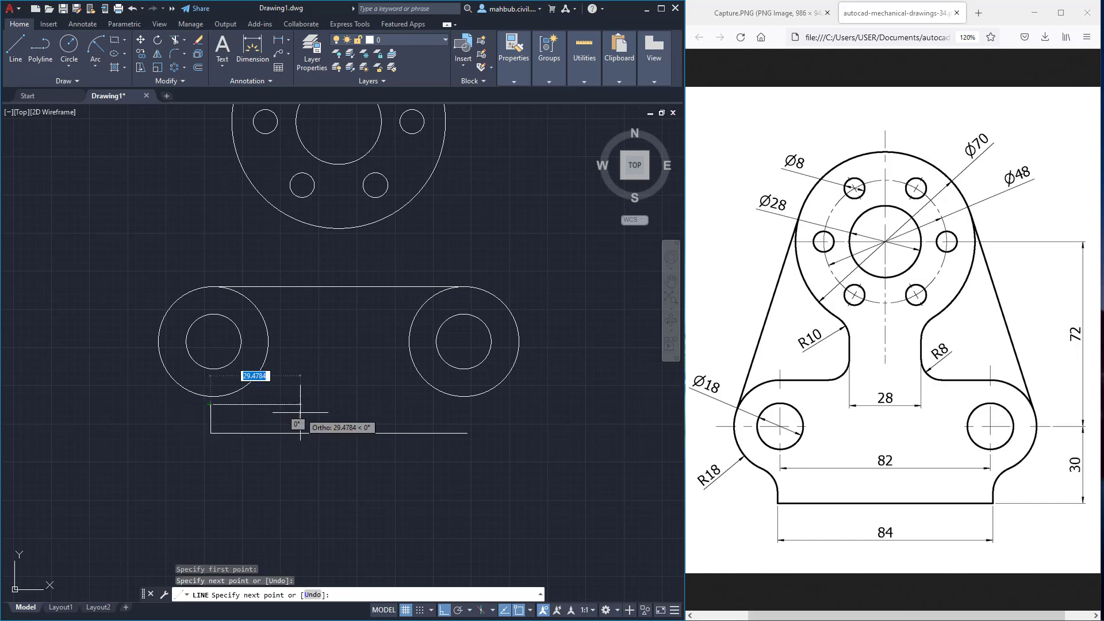
{"action": "key", "text": "Escape"}
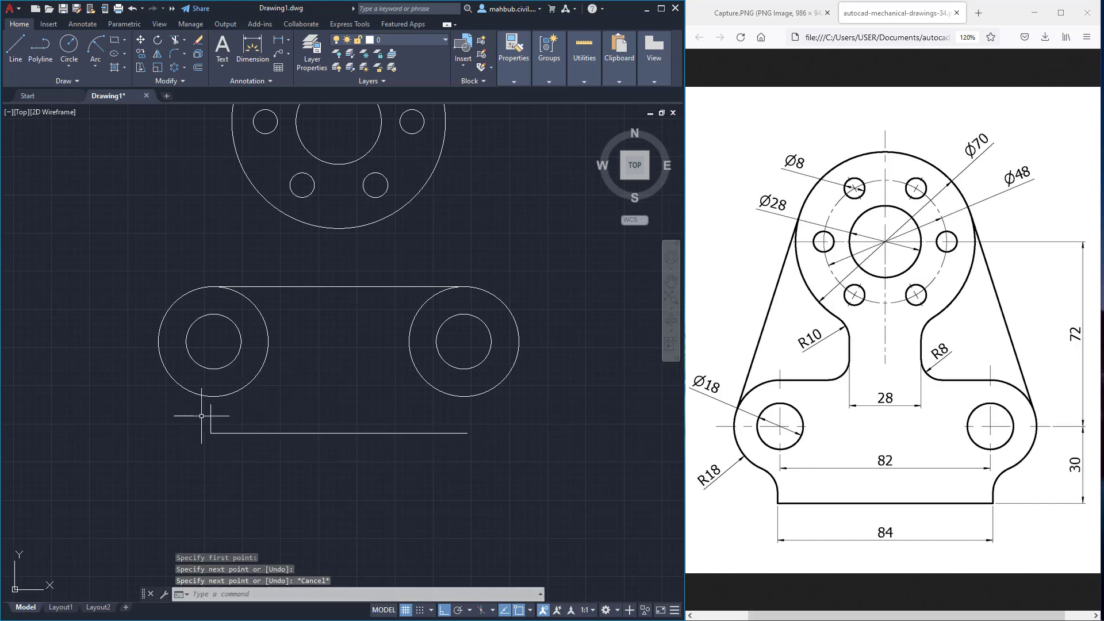
Draw a vertical line about 11 units long upward from the right end of the bottom line, stopping just below the right radius 18 circle
{"action": "key", "text": "l"}
{"action": "key", "text": "Return"}
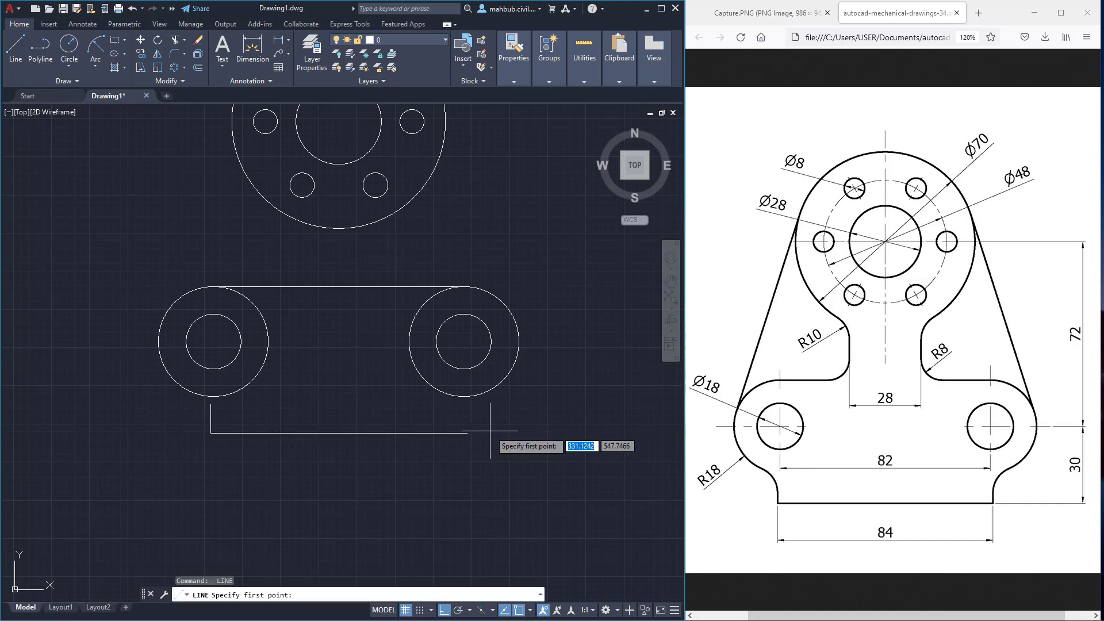
{"action": "left_click", "coordinate": [467, 432]}
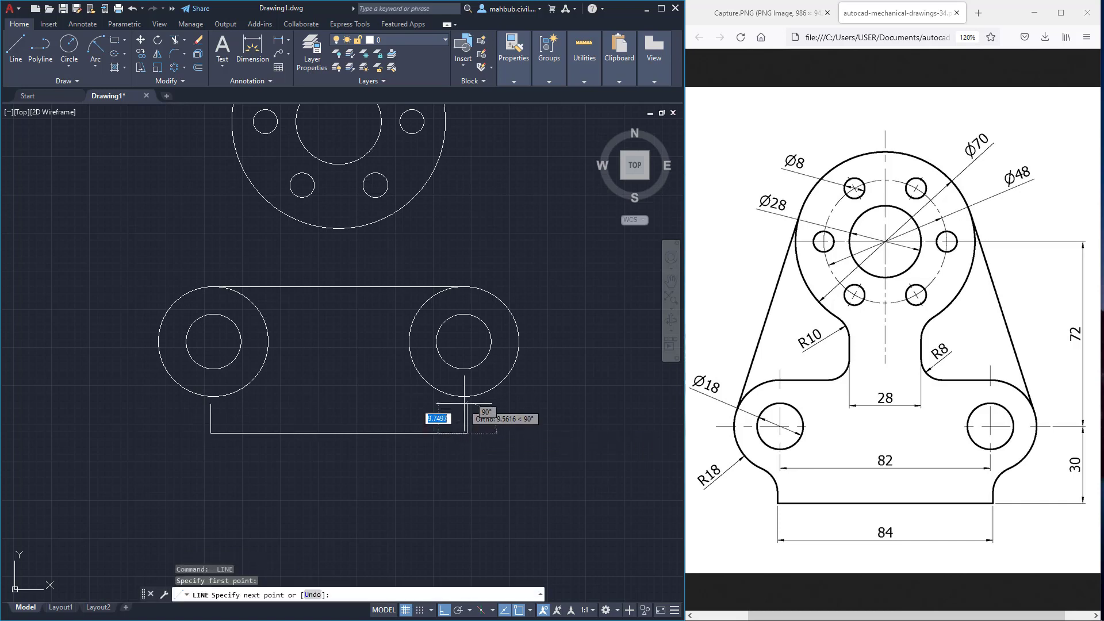
{"action": "scroll", "coordinate": [466, 396], "scroll_direction": "up", "scroll_amount": 5}
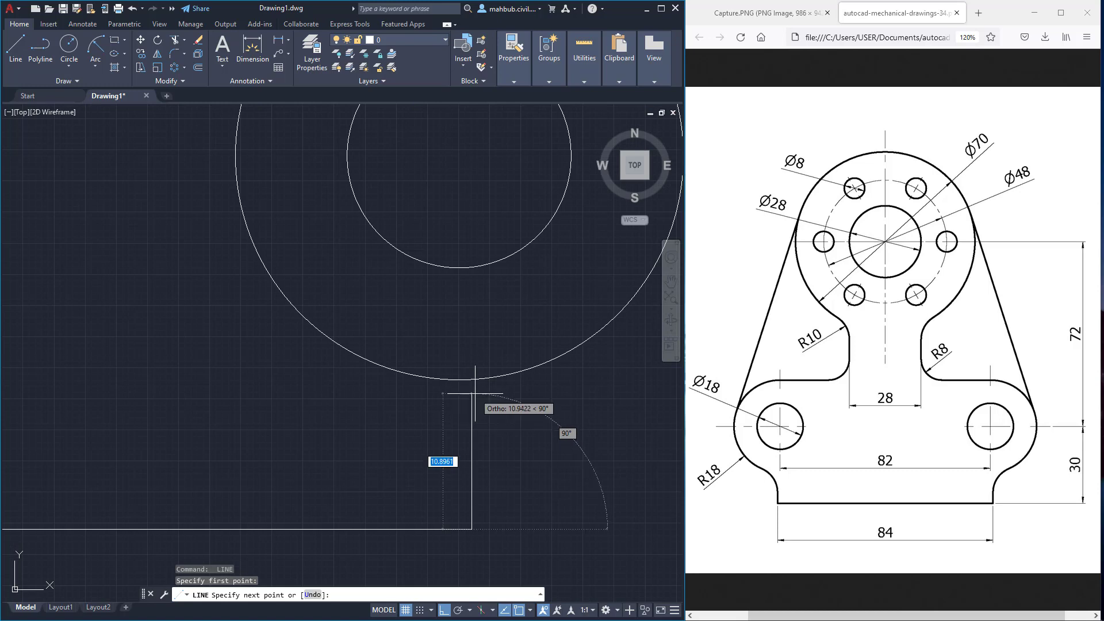
{"action": "left_click", "coordinate": [471, 396]}
{"action": "key", "text": "Escape"}
{"action": "scroll", "coordinate": [469, 396], "scroll_direction": "down", "scroll_amount": 2}
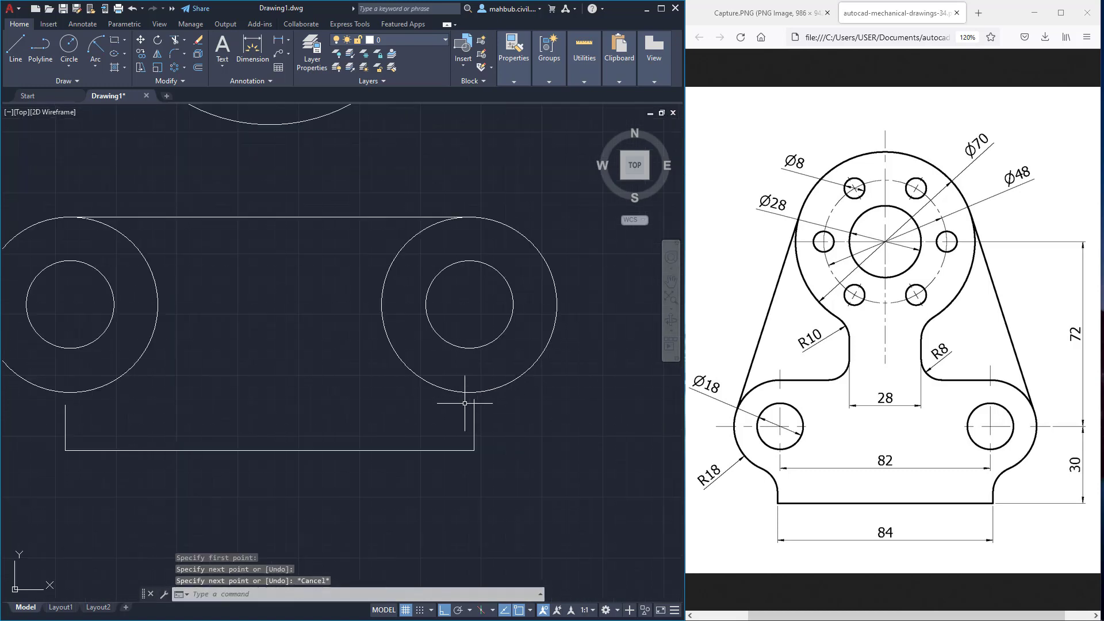
{"action": "scroll", "coordinate": [305, 412], "scroll_direction": "down", "scroll_amount": 2}
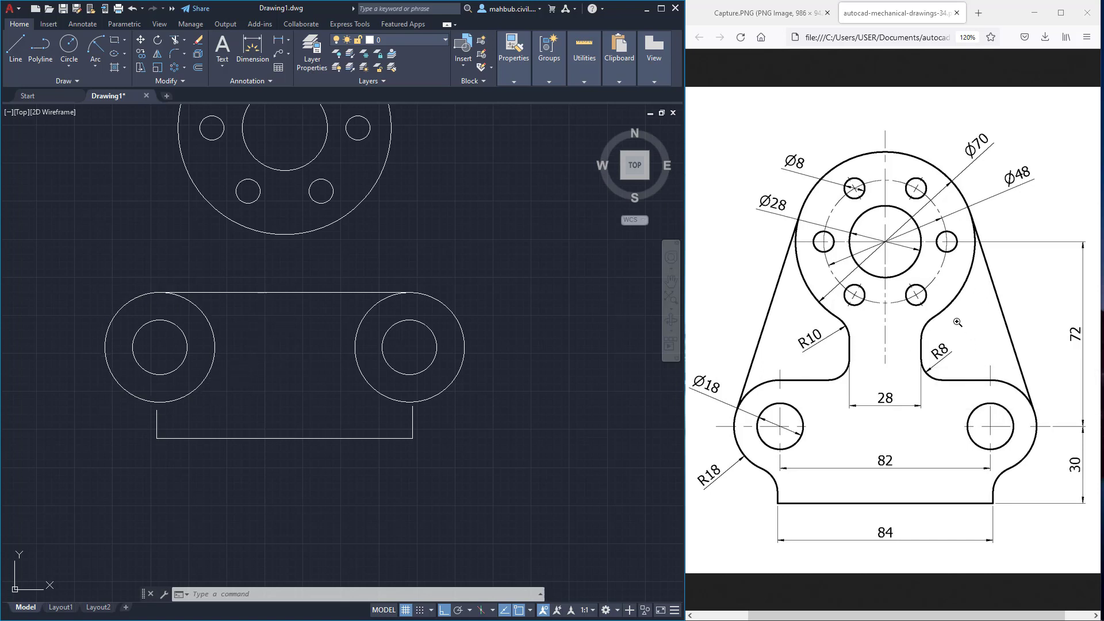
Fillet the two short vertical lines to the undersides of their radius 18 circles with radius 8, using the Multiple option
{"action": "left_click", "coordinate": [184, 55]}
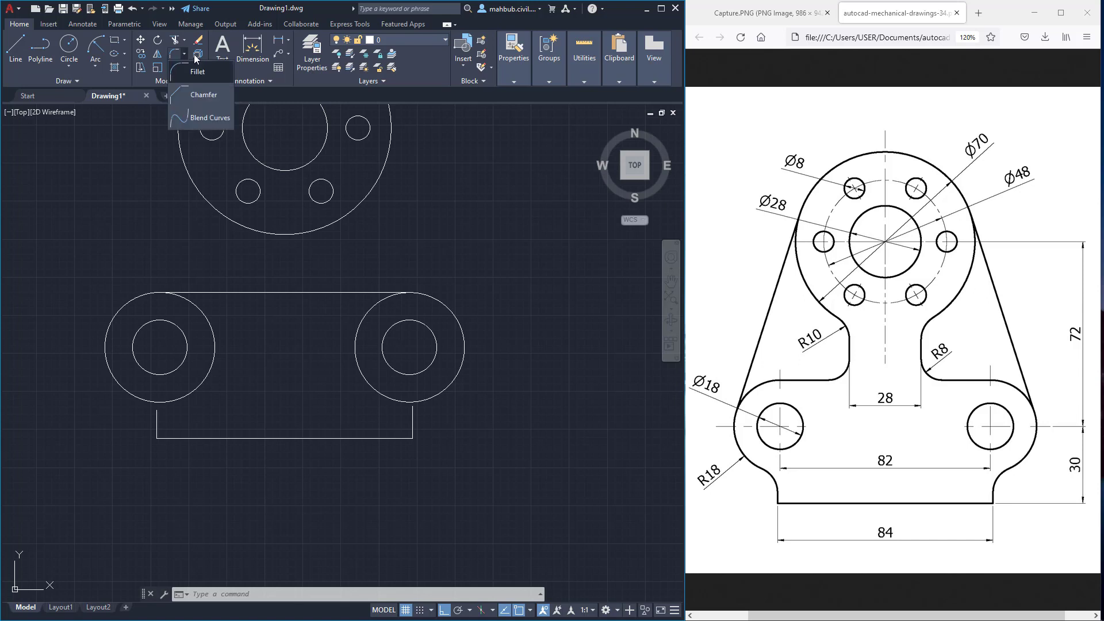
{"action": "left_click", "coordinate": [197, 71]}
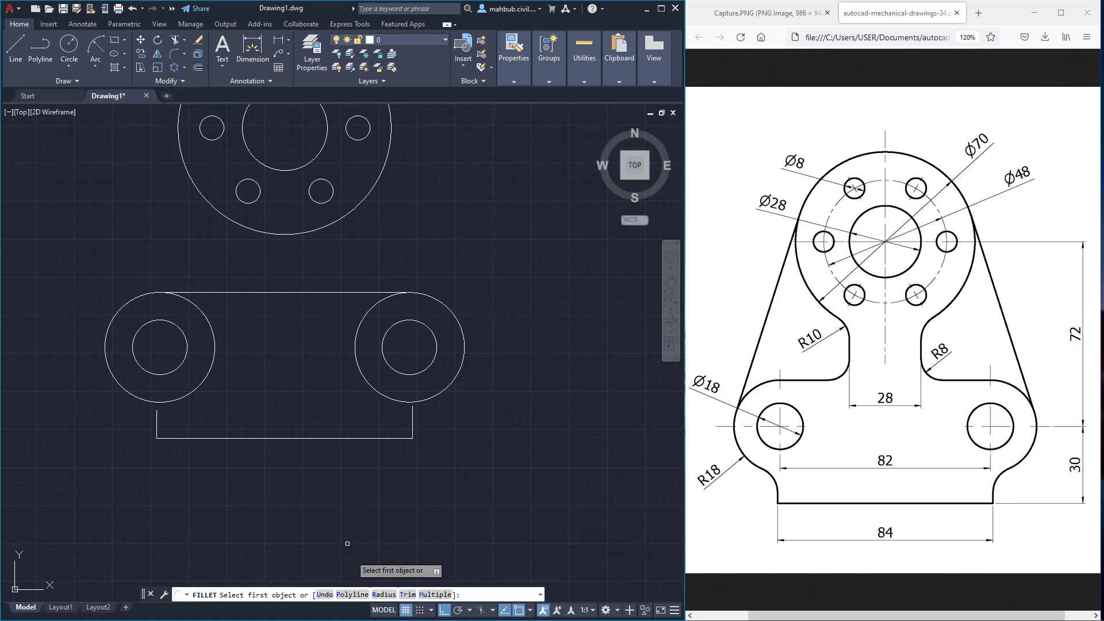
{"action": "left_click", "coordinate": [383, 595]}
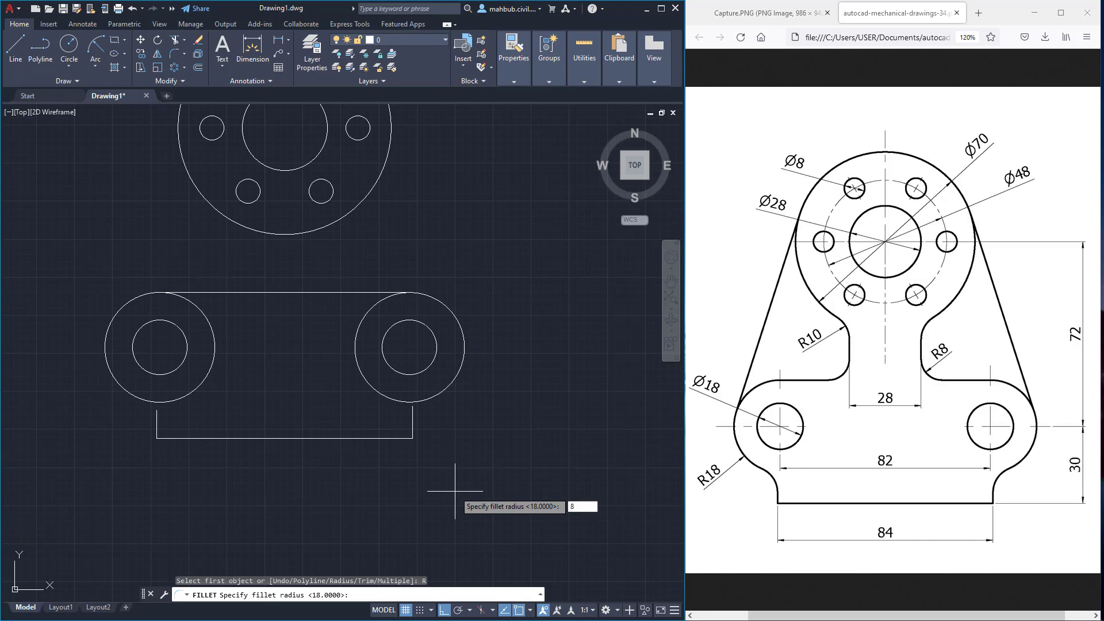
{"action": "key", "text": "Return"}
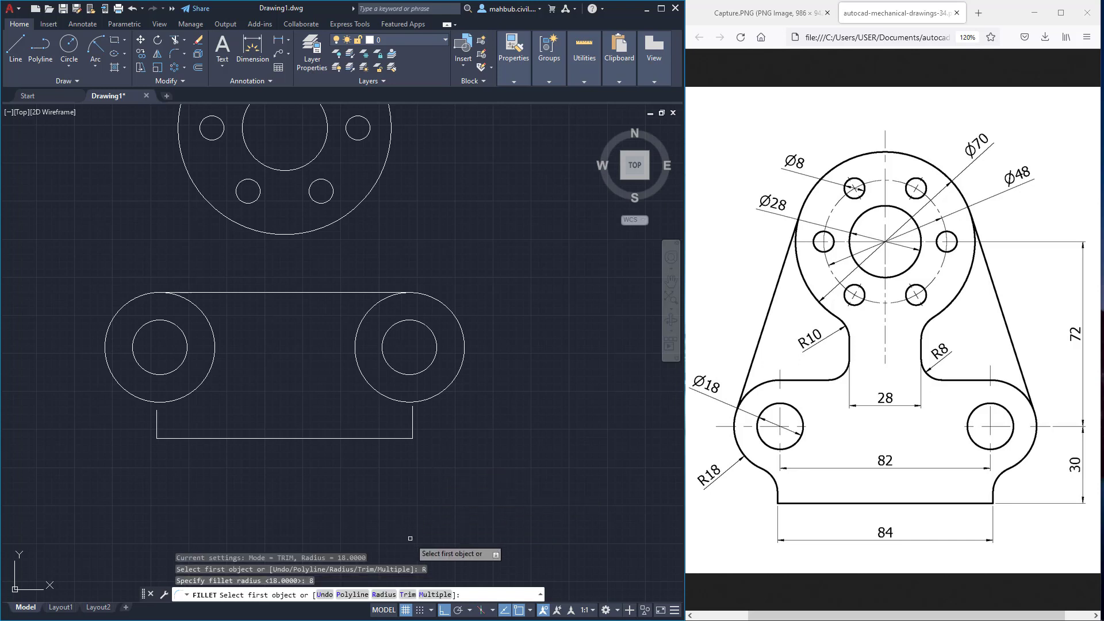
{"action": "type", "text": "M"}
{"action": "key", "text": "Return"}
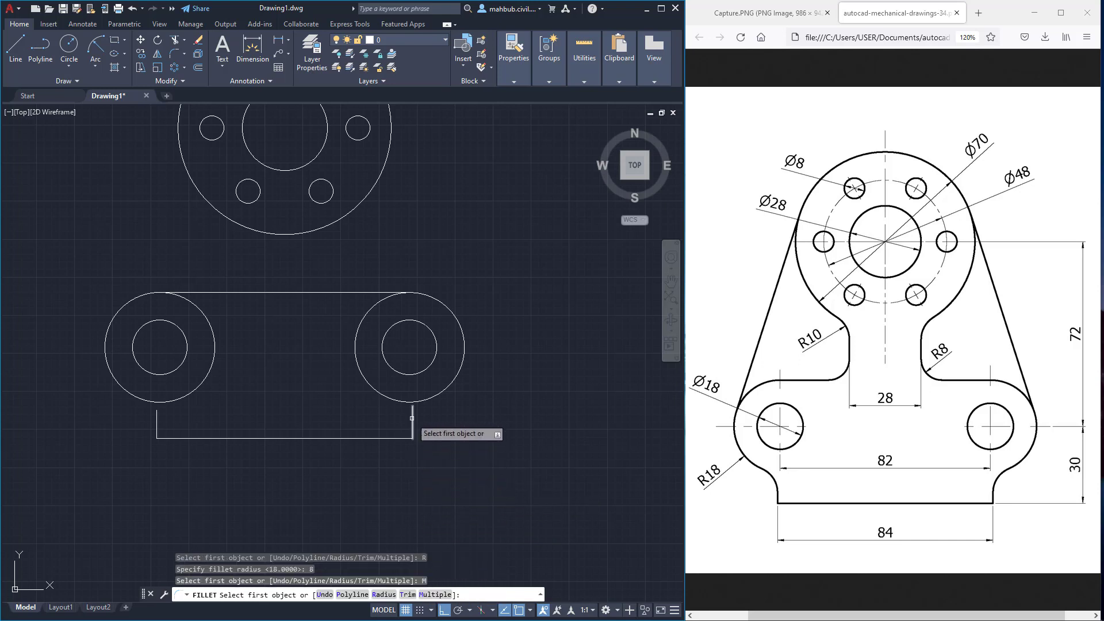
{"action": "left_click", "coordinate": [412, 419]}
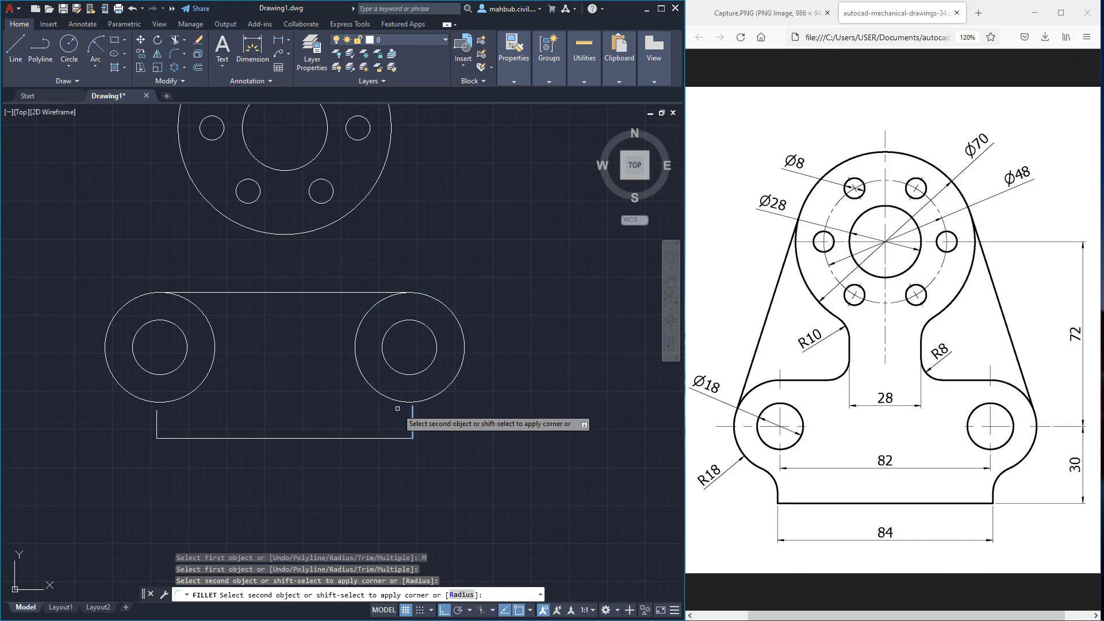
{"action": "left_click", "coordinate": [427, 399]}
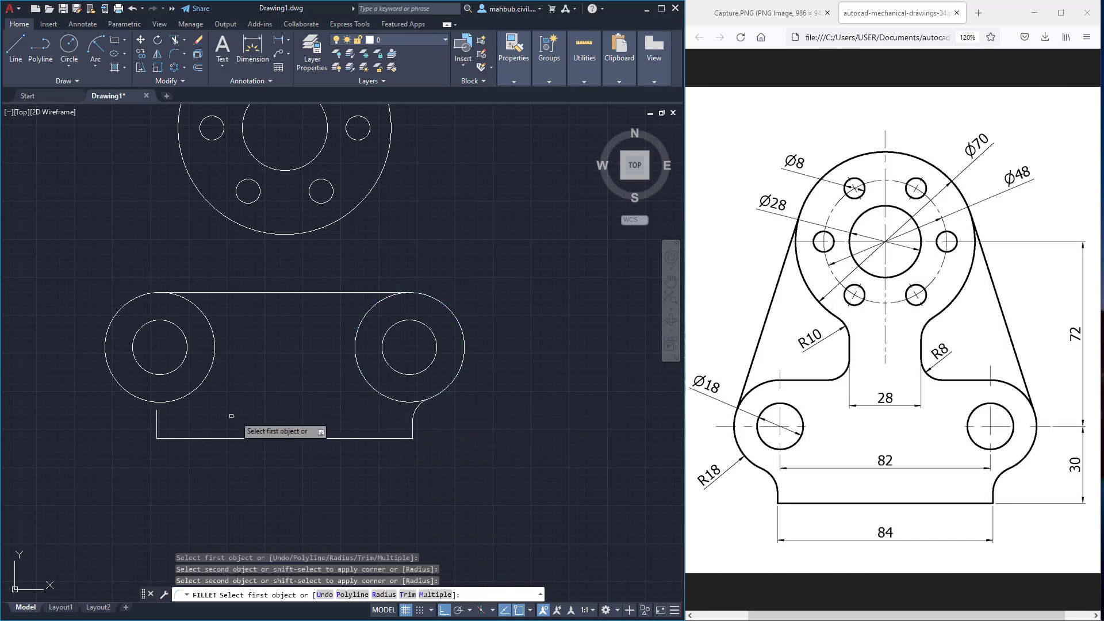
{"action": "left_click", "coordinate": [157, 419]}
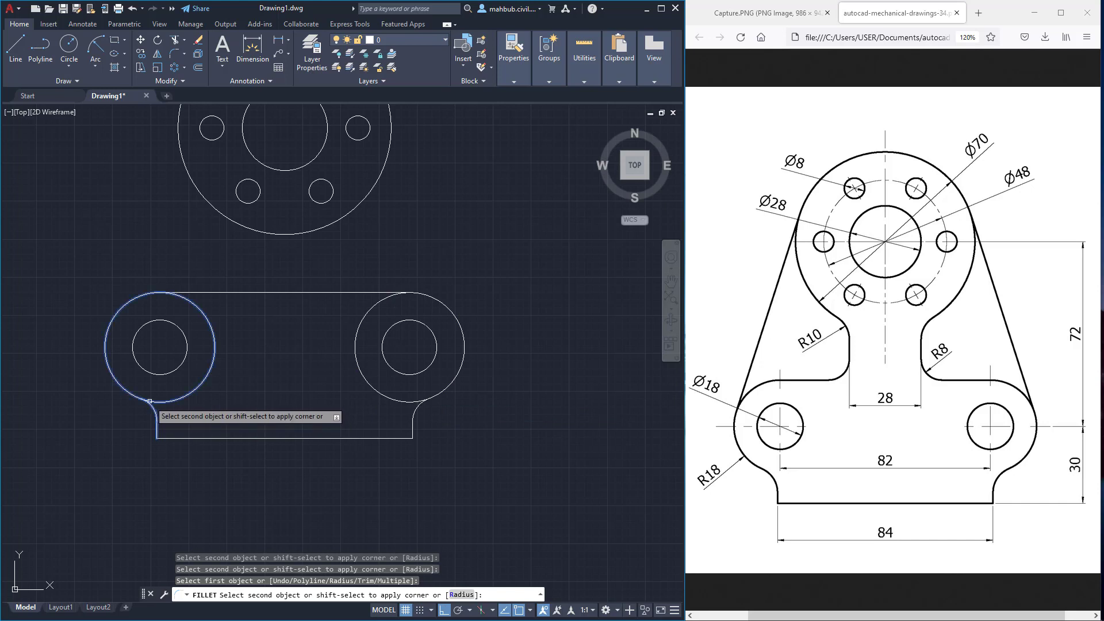
{"action": "left_click", "coordinate": [153, 400]}
{"action": "right_click", "coordinate": [250, 403]}
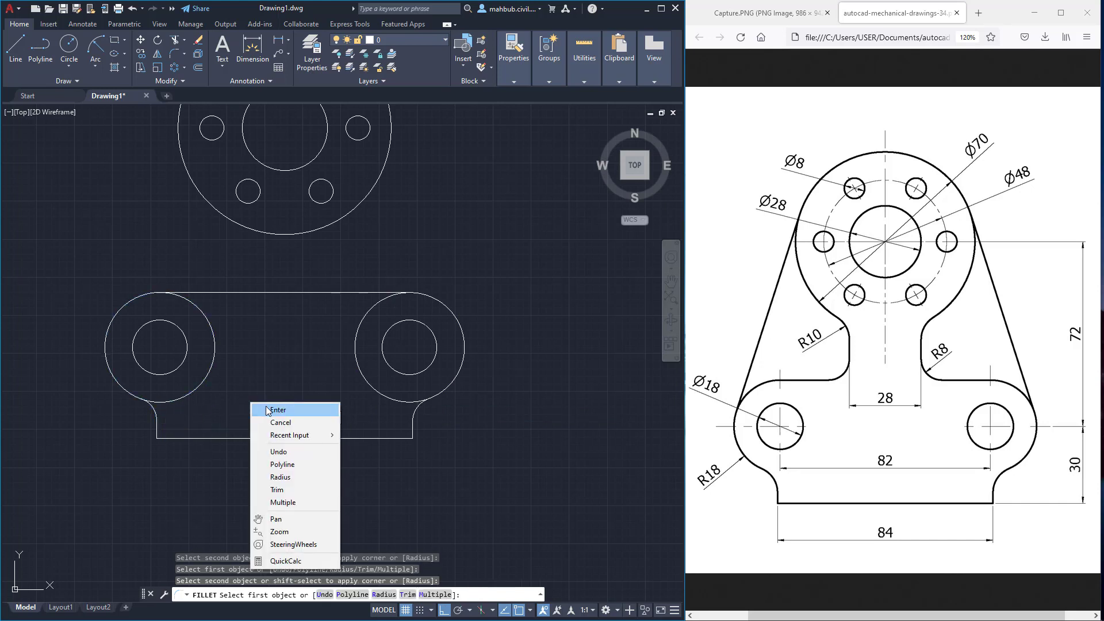
{"action": "left_click", "coordinate": [278, 410]}
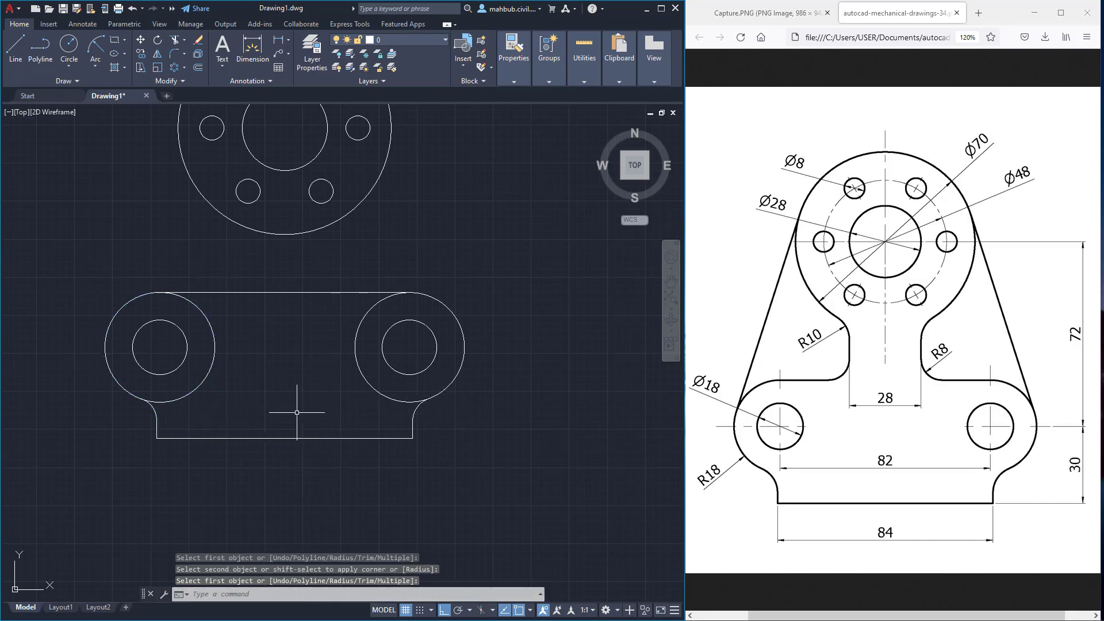
Draw a vertical line from the bottom quadrant of the Ø70 circle to the midpoint of the horizontal line joining the lower circles
{"action": "mouse_move", "coordinate": [354, 235]}
{"action": "middle_mouse_down"}
{"action": "mouse_move", "coordinate": [436, 294]}
{"action": "mouse_move", "coordinate": [441, 286]}
{"action": "middle_mouse_up"}
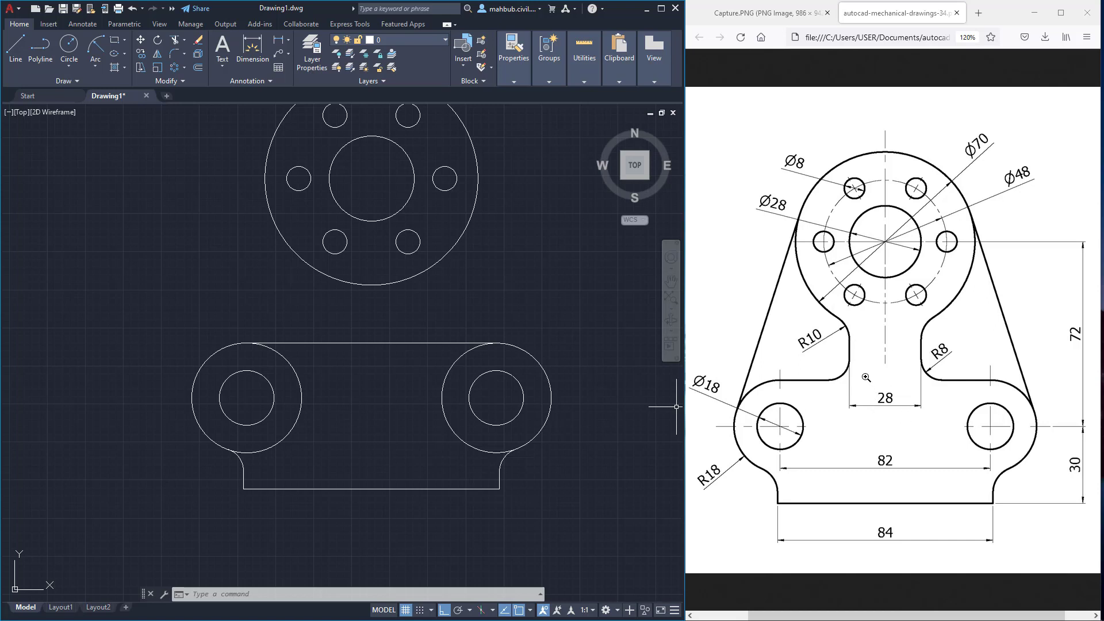
{"action": "left_click", "coordinate": [16, 49]}
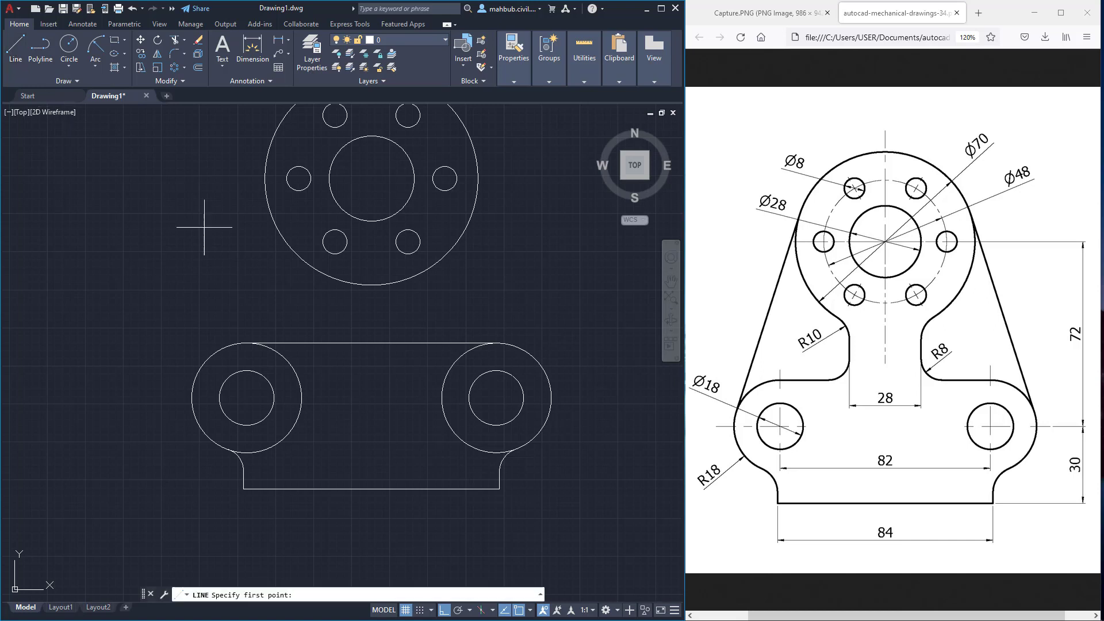
{"action": "left_click", "coordinate": [372, 285]}
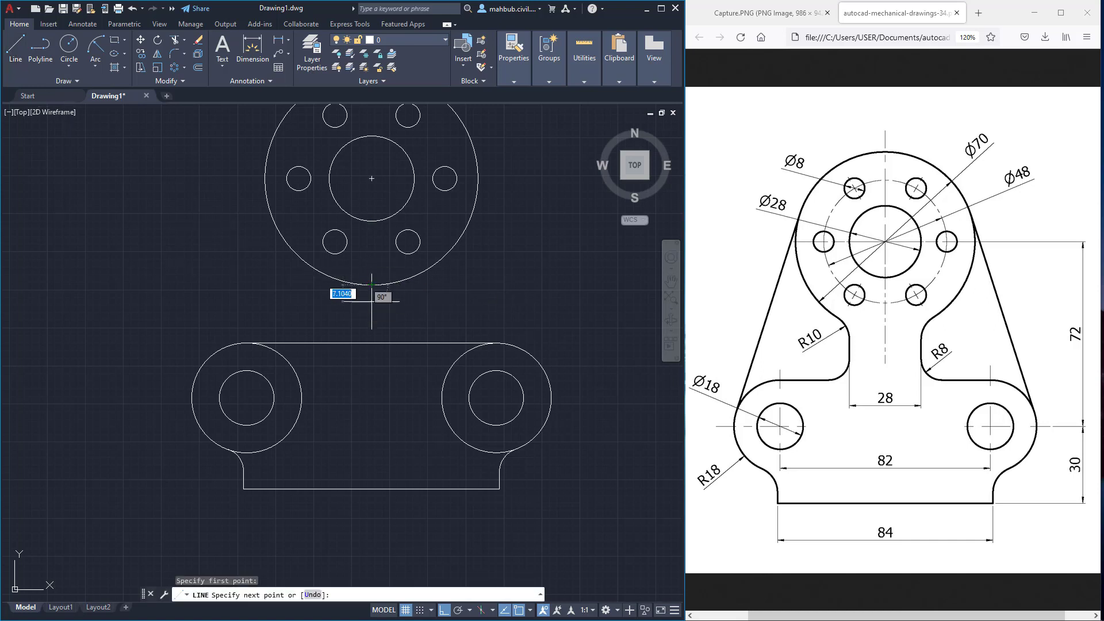
{"action": "left_click", "coordinate": [371, 343]}
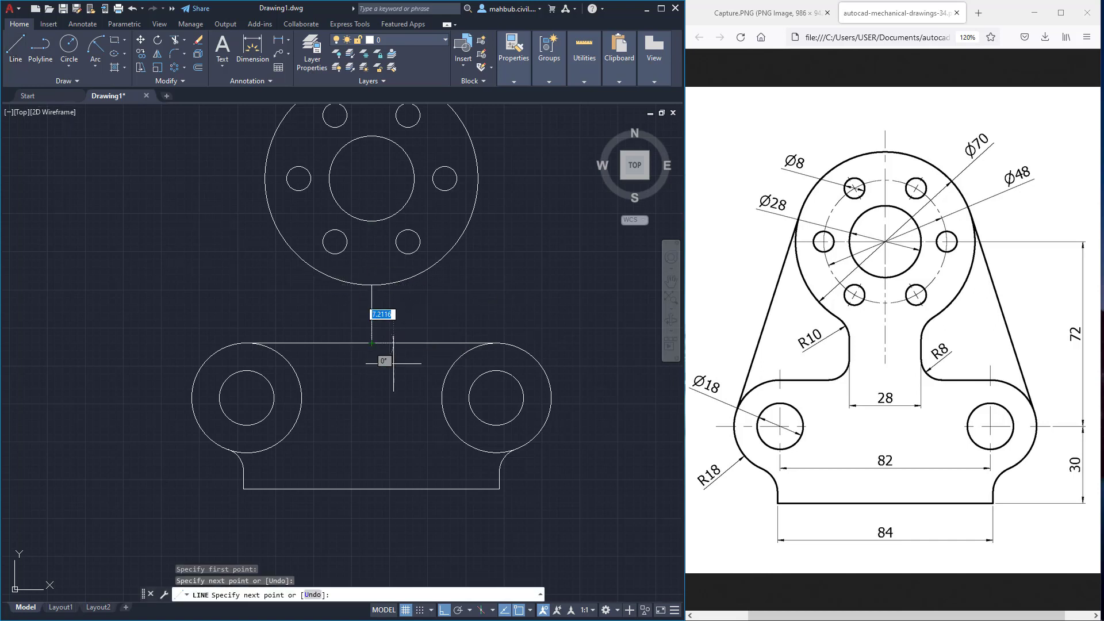
{"action": "right_click", "coordinate": [383, 367]}
{"action": "left_click", "coordinate": [395, 372]}
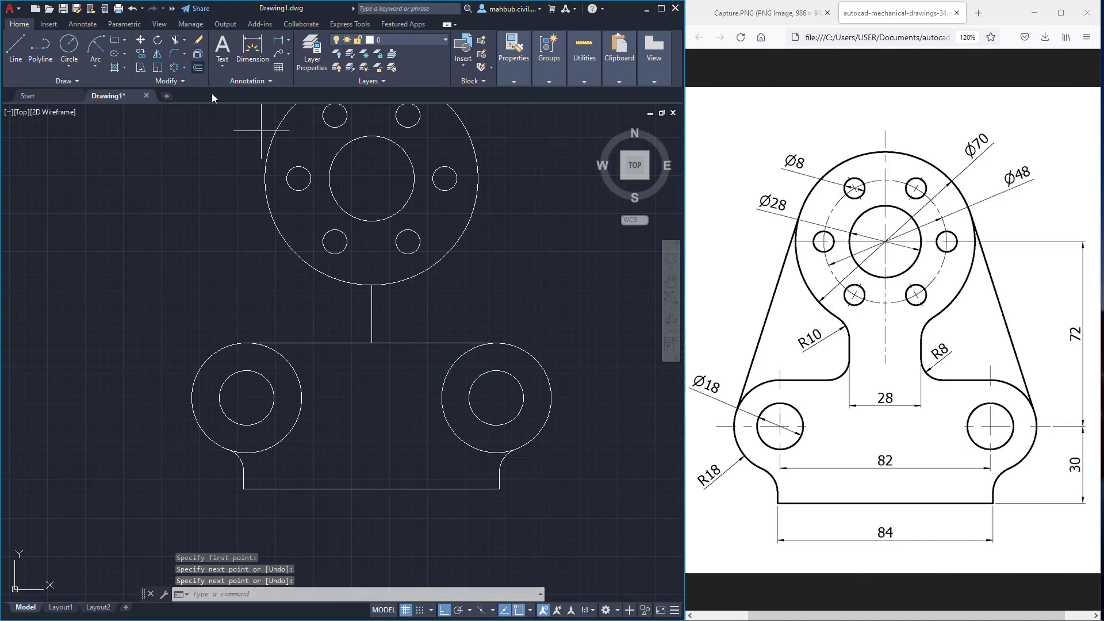
Offset the central vertical line by 14 to both sides and delete the original line
{"action": "type", "text": "o"}
{"action": "key", "text": "Return"}
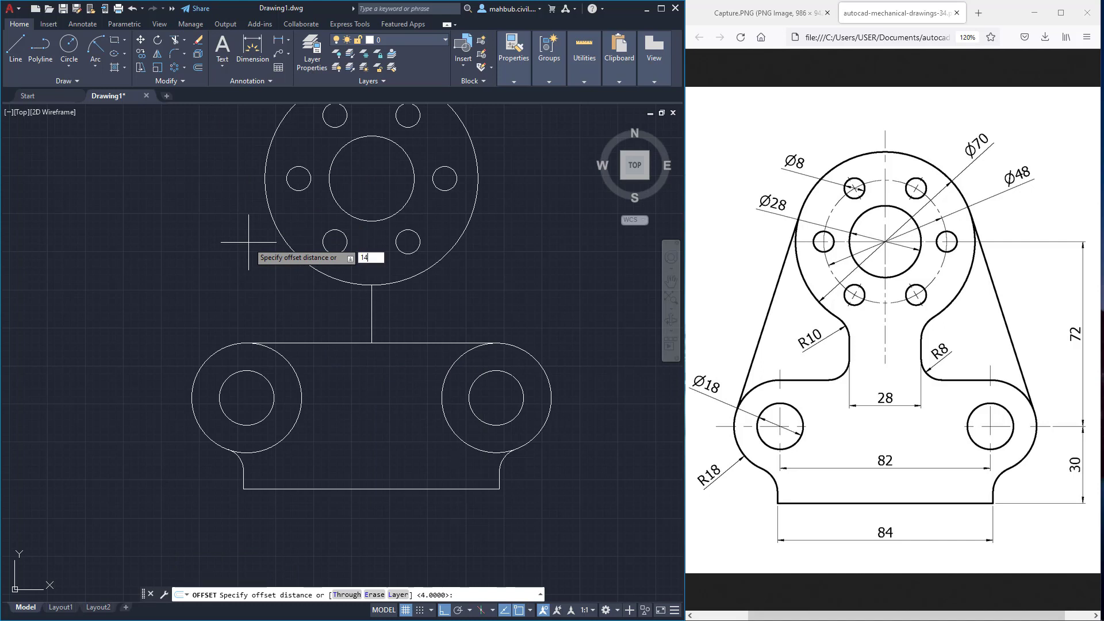
{"action": "key", "text": "Return"}
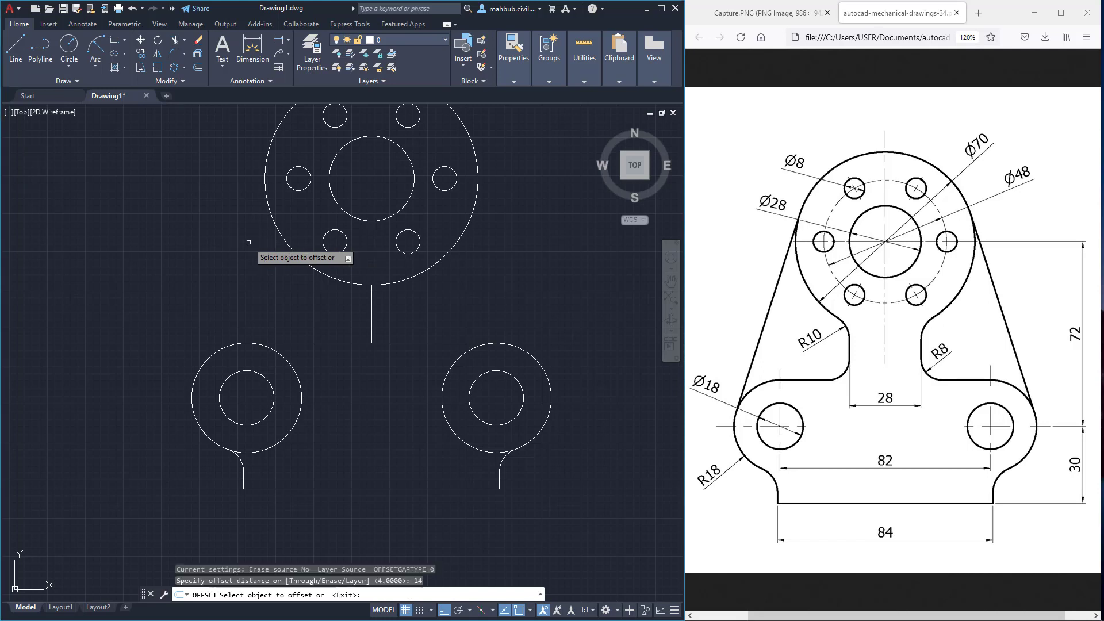
{"action": "left_click", "coordinate": [371, 306]}
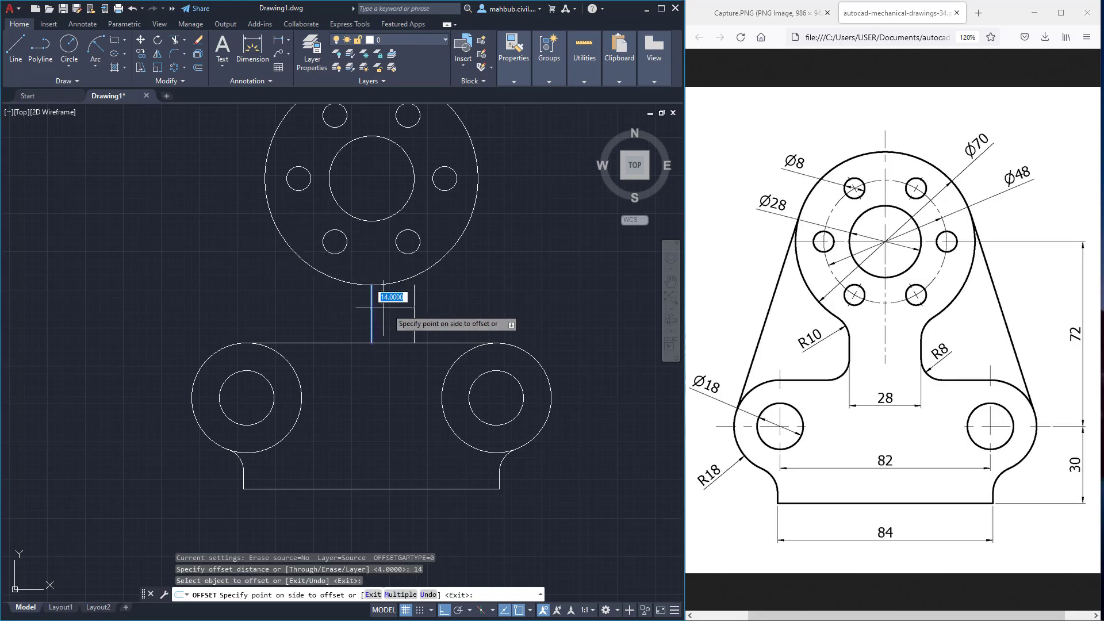
{"action": "left_click", "coordinate": [411, 306]}
{"action": "left_click", "coordinate": [372, 303]}
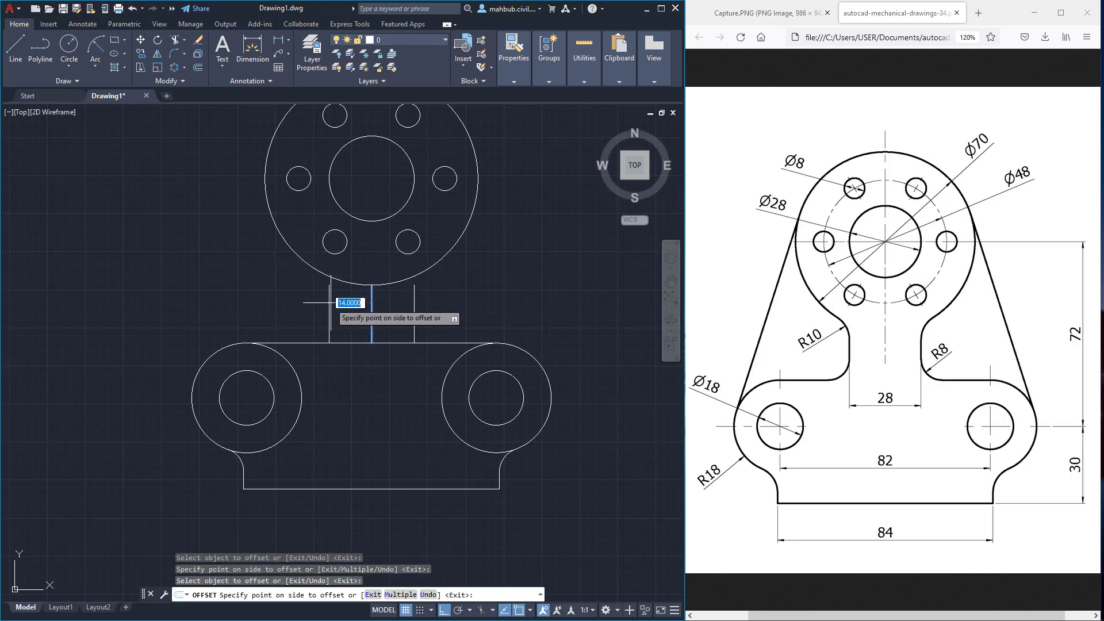
{"action": "left_click", "coordinate": [322, 306]}
{"action": "right_click", "coordinate": [295, 308]}
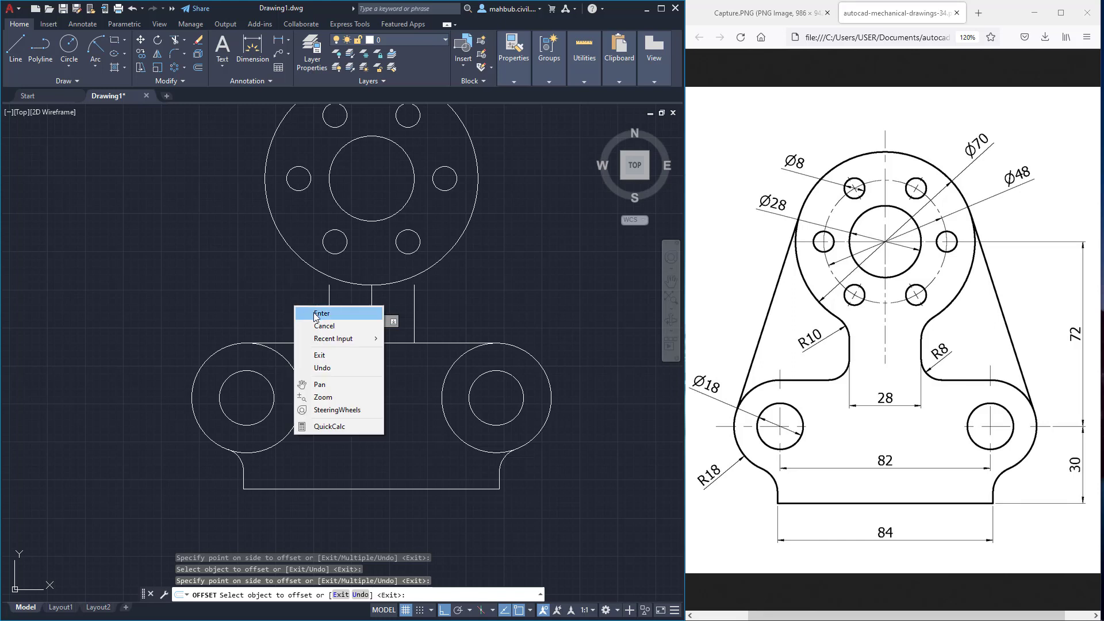
{"action": "left_click", "coordinate": [318, 313]}
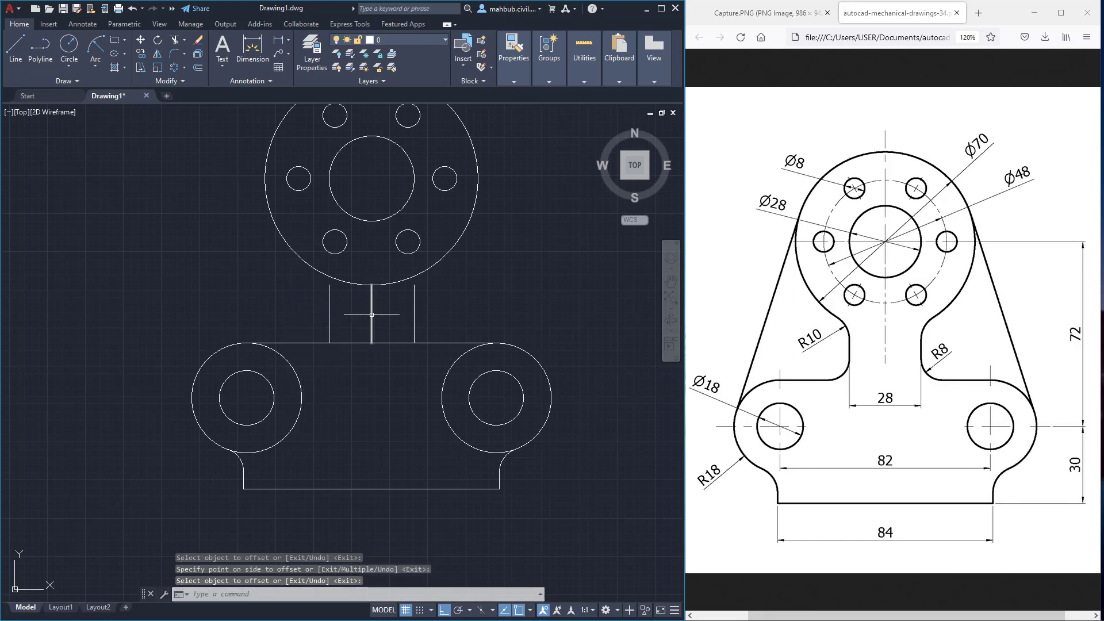
{"action": "left_click", "coordinate": [371, 314]}
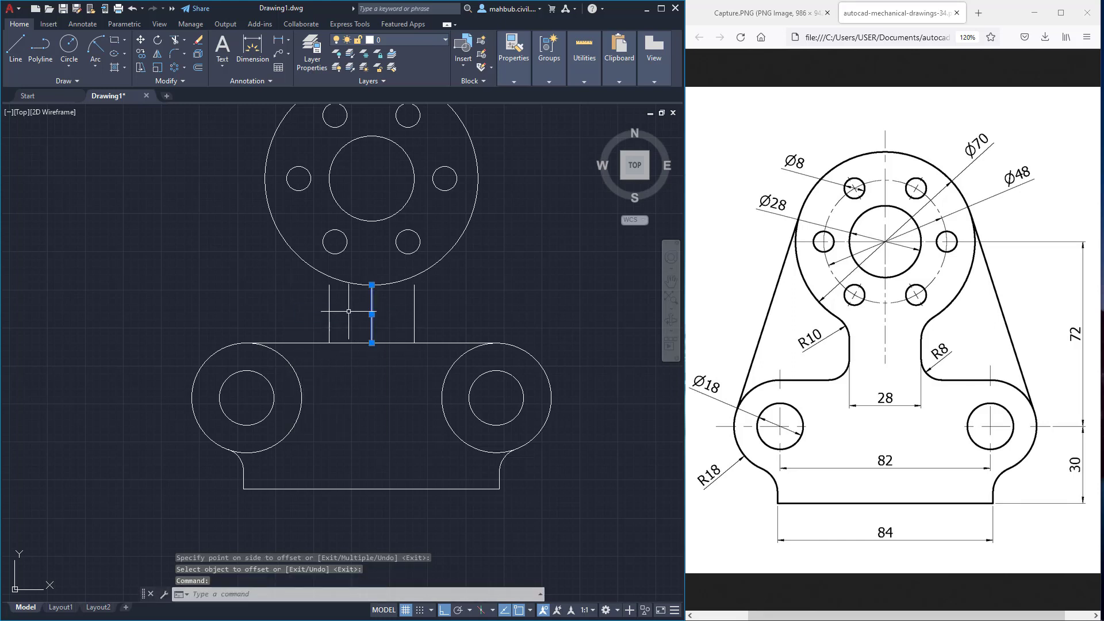
{"action": "key", "text": "Delete"}
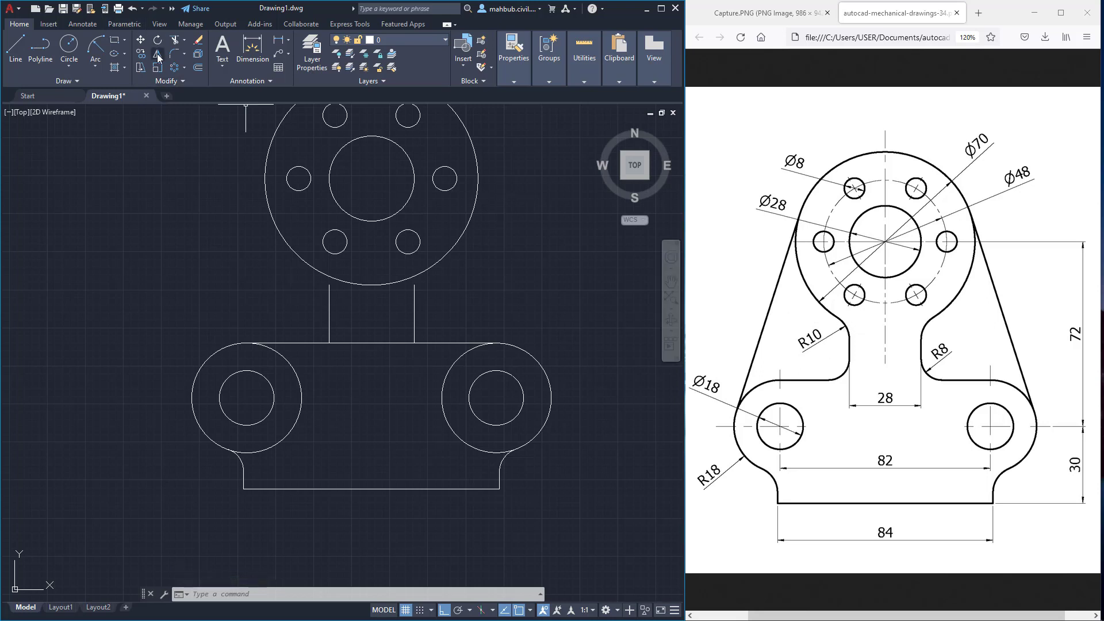
Fillet both vertical neck lines to the underside of the Ø70 circle with radius 10, using the Multiple option
{"action": "left_click", "coordinate": [184, 55]}
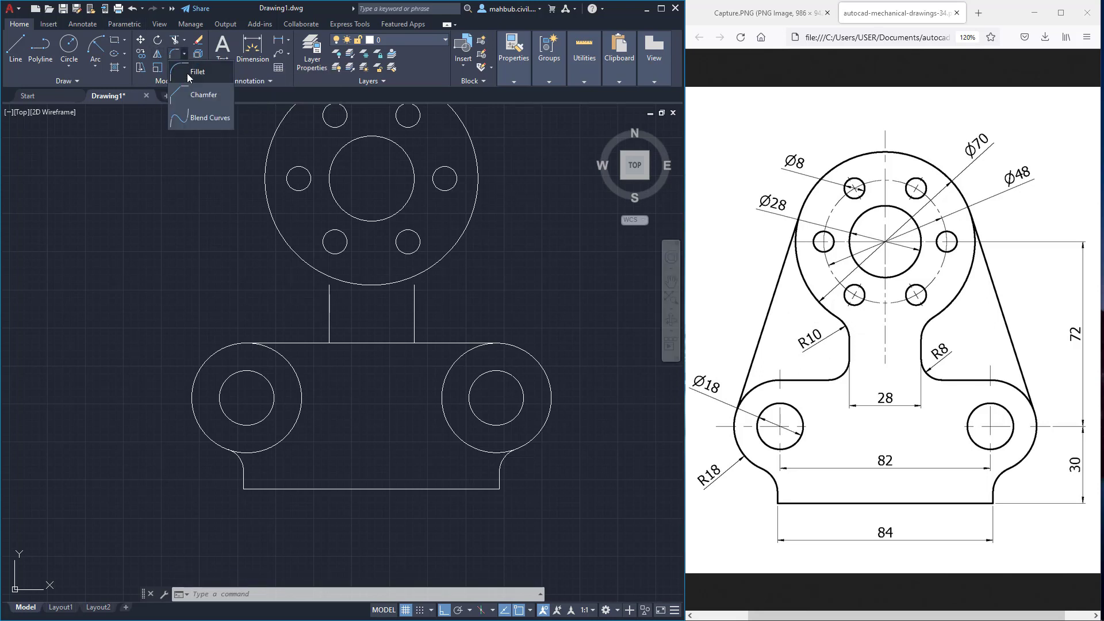
{"action": "left_click", "coordinate": [187, 73]}
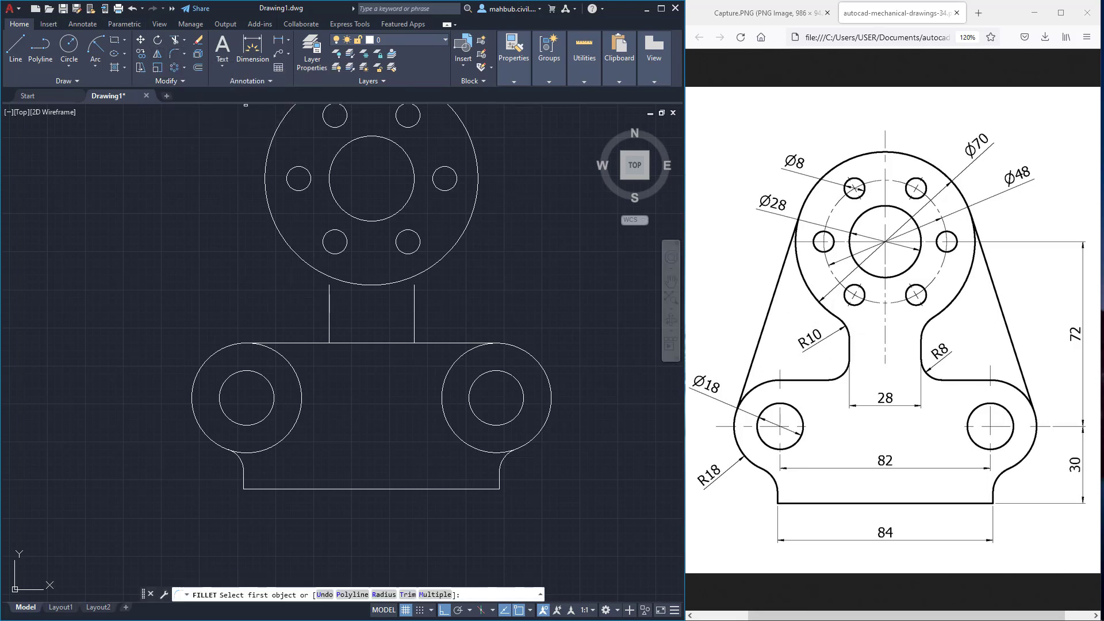
{"action": "left_click", "coordinate": [383, 594]}
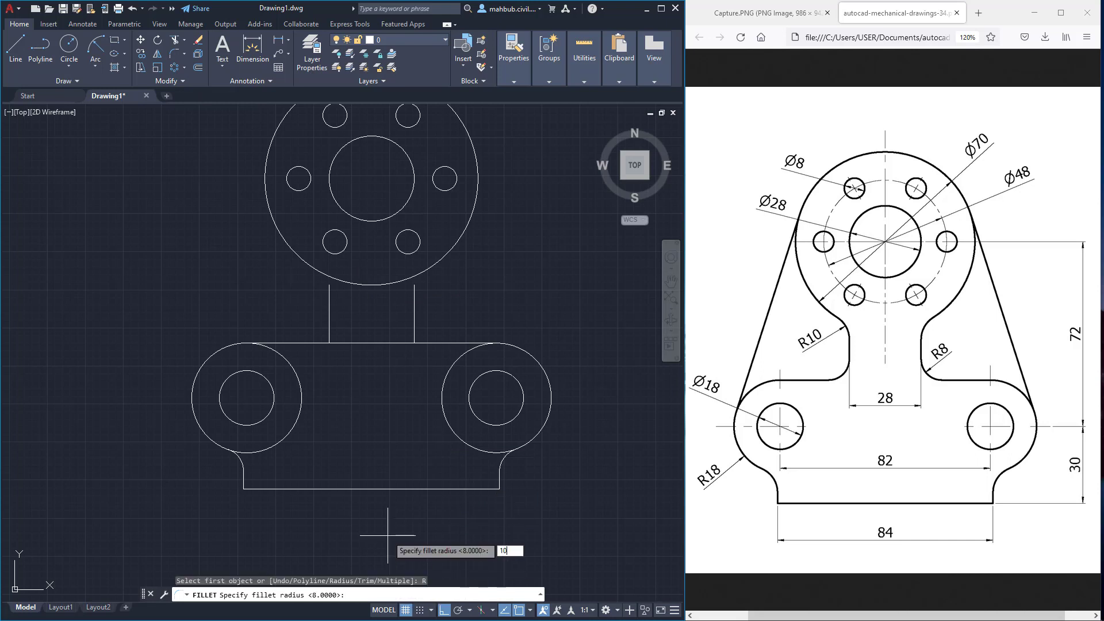
{"action": "type", "text": "10"}
{"action": "key", "text": "Return"}
{"action": "left_click", "coordinate": [435, 594]}
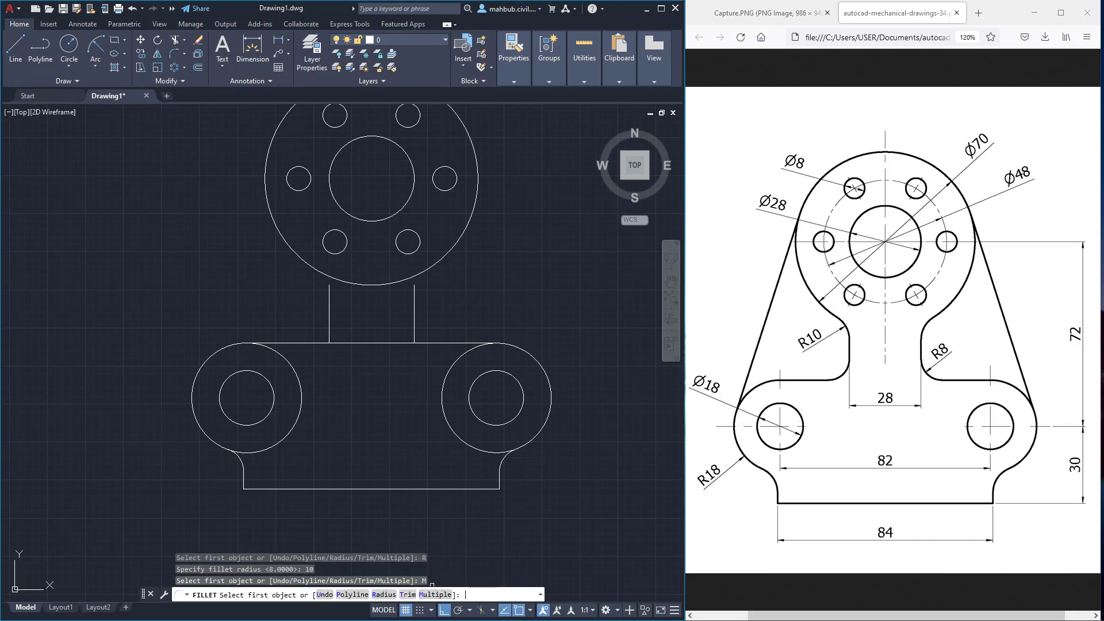
{"action": "left_click", "coordinate": [329, 303]}
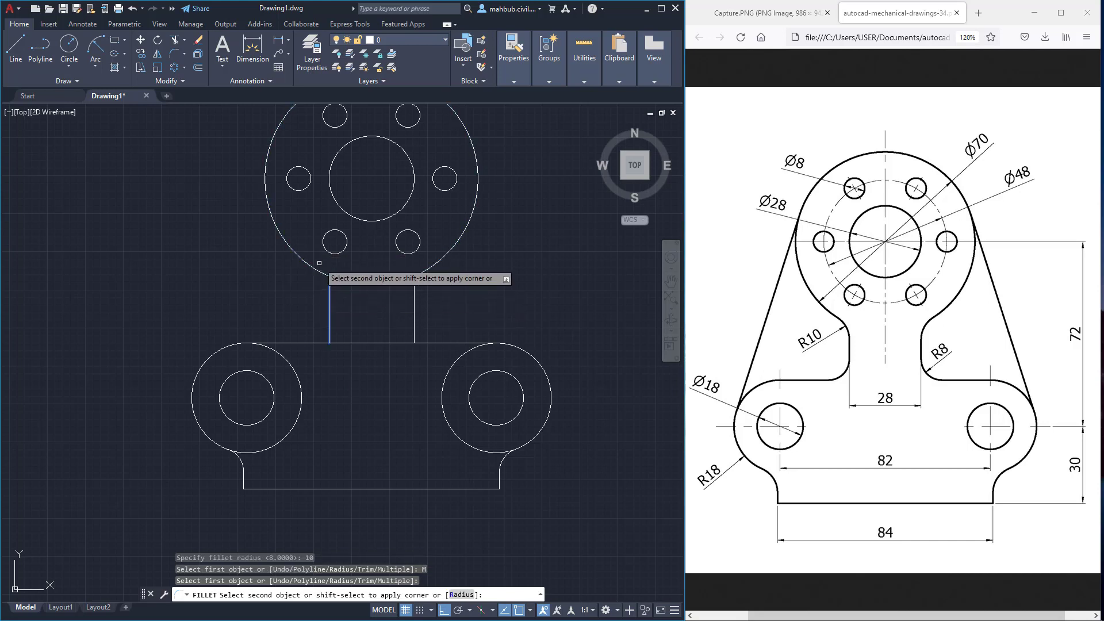
{"action": "left_click", "coordinate": [319, 264]}
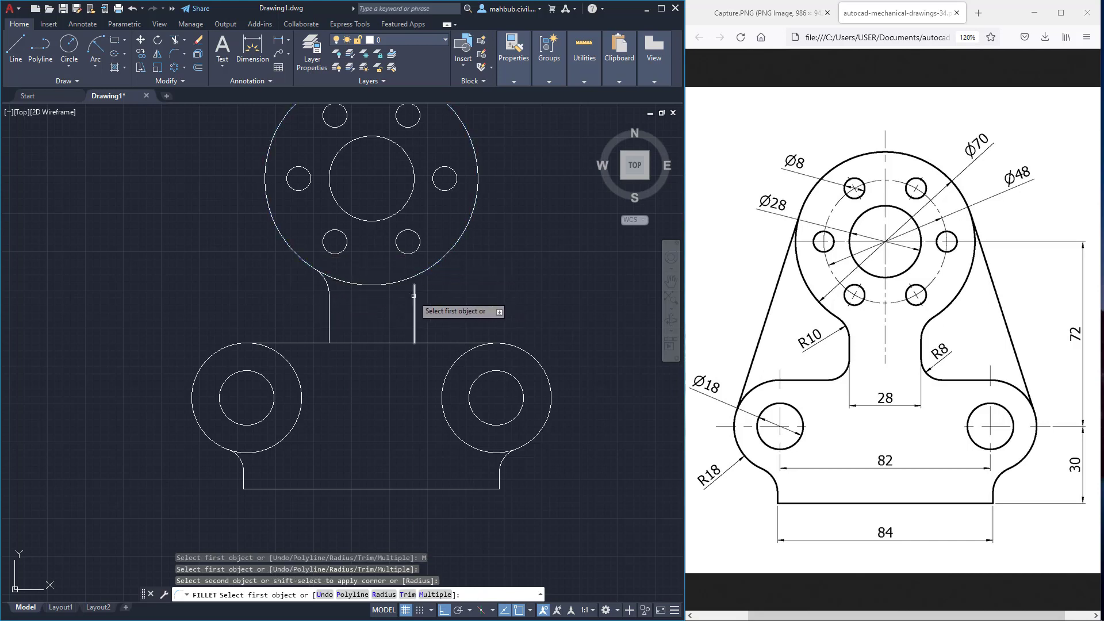
{"action": "left_click", "coordinate": [413, 295]}
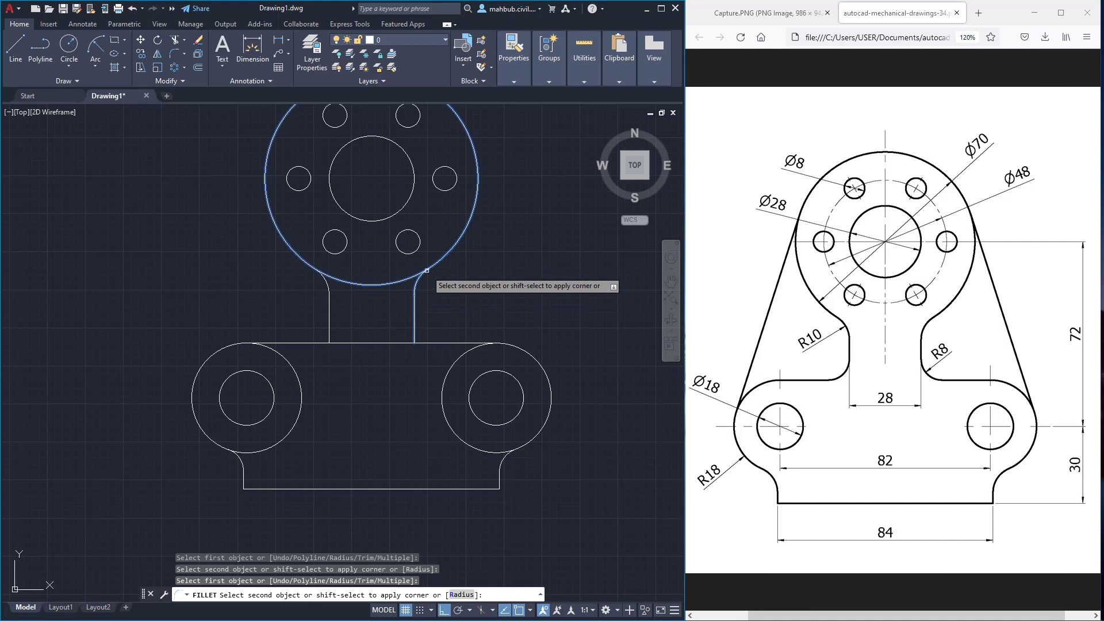
{"action": "left_click", "coordinate": [427, 270]}
{"action": "right_click", "coordinate": [459, 282]}
{"action": "left_click", "coordinate": [471, 287]}
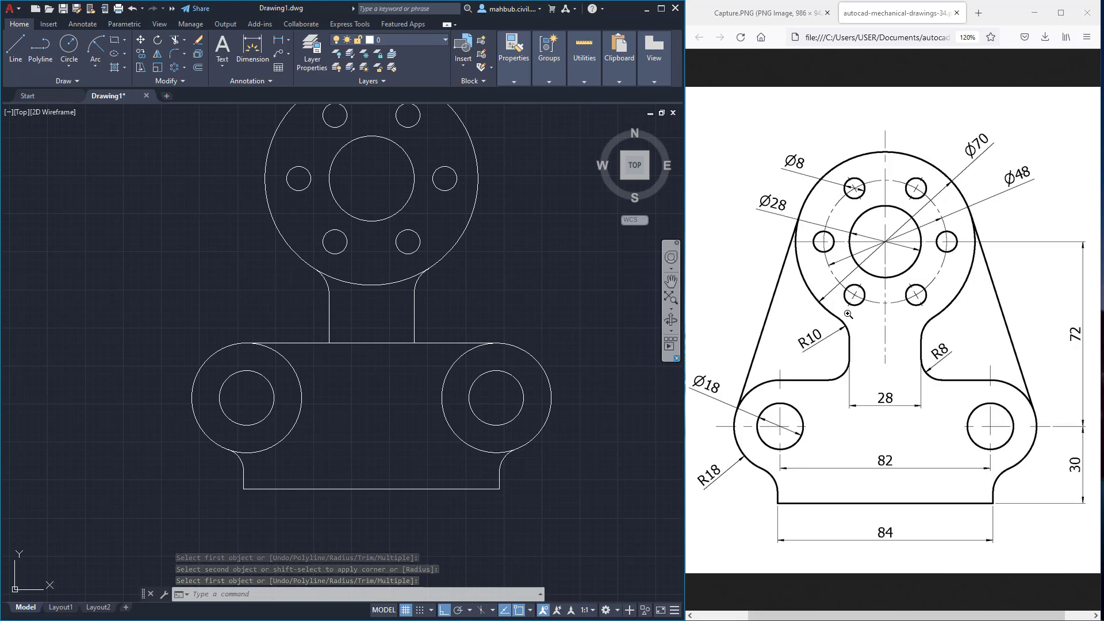
Fillet both vertical neck lines to the horizontal line joining the lower circles with radius 8, using the Multiple option
{"action": "left_click", "coordinate": [179, 53]}
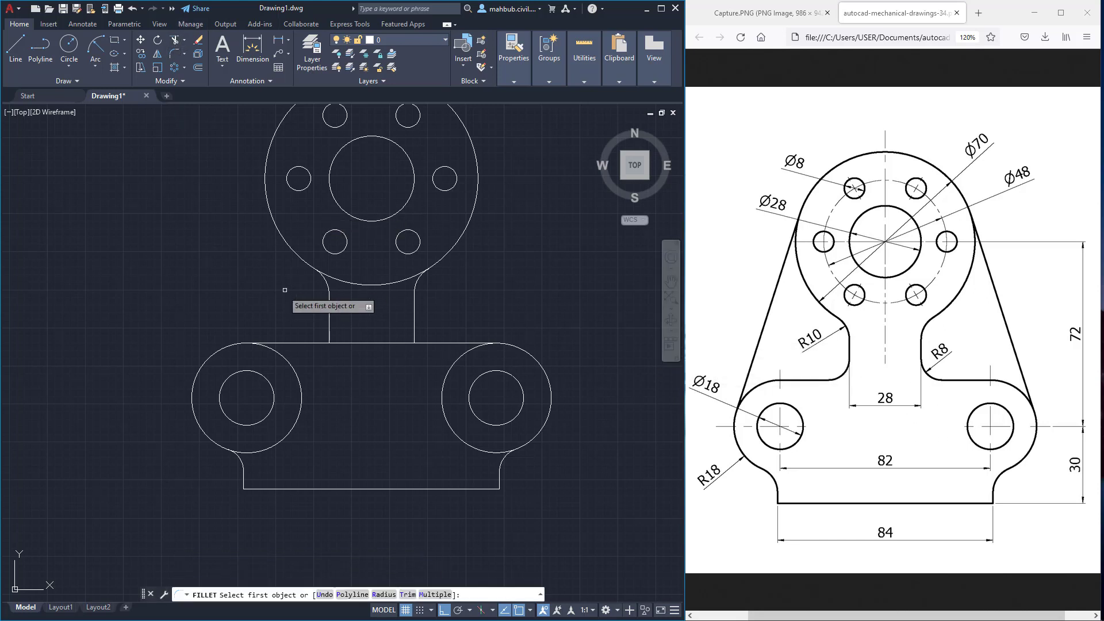
{"action": "left_click", "coordinate": [383, 594]}
{"action": "type", "text": "8"}
{"action": "key", "text": "Return"}
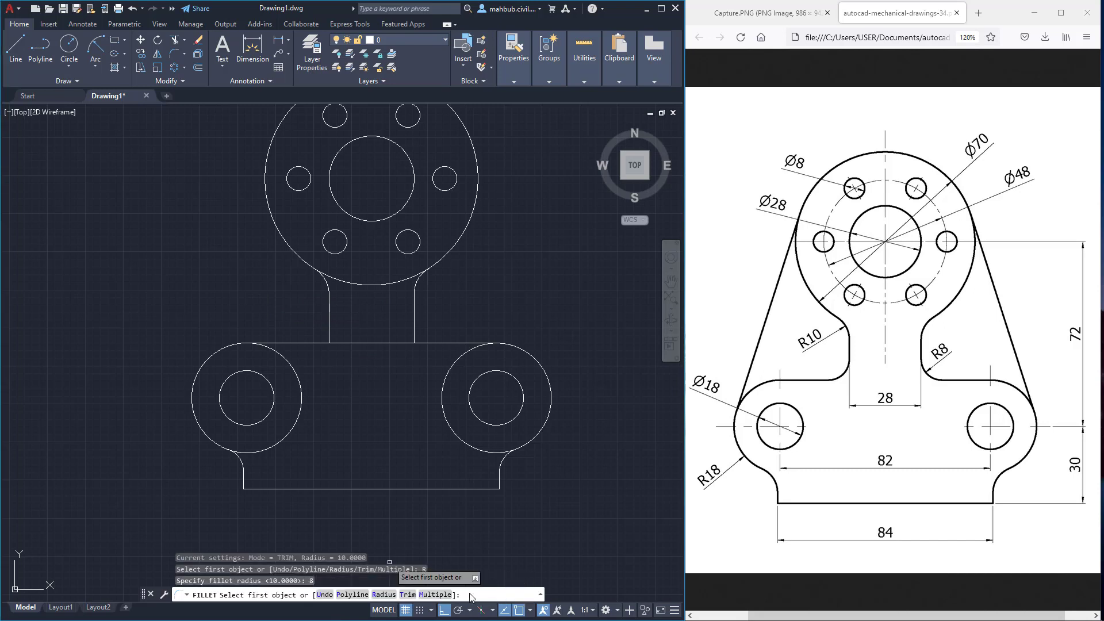
{"action": "left_click", "coordinate": [443, 594]}
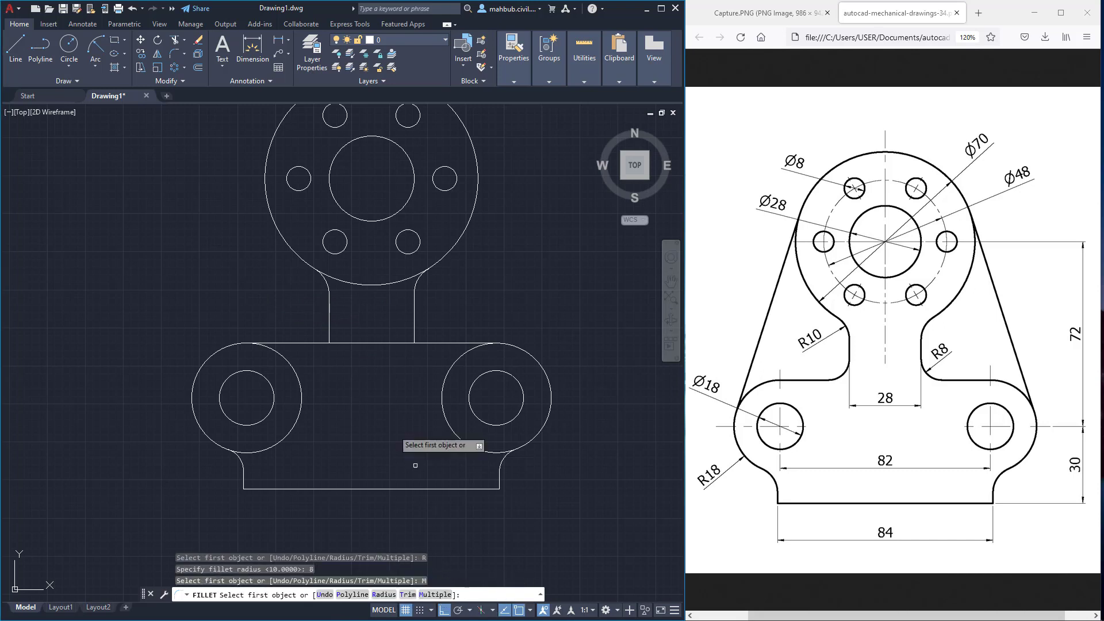
{"action": "left_click", "coordinate": [426, 341]}
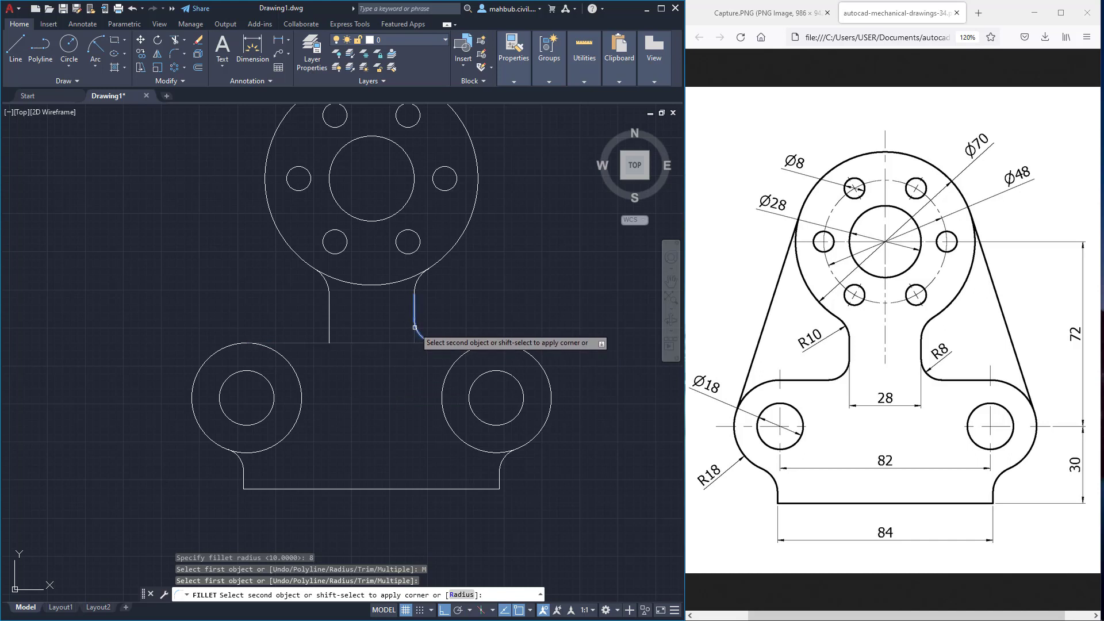
{"action": "left_click", "coordinate": [414, 314]}
{"action": "left_click", "coordinate": [313, 342]}
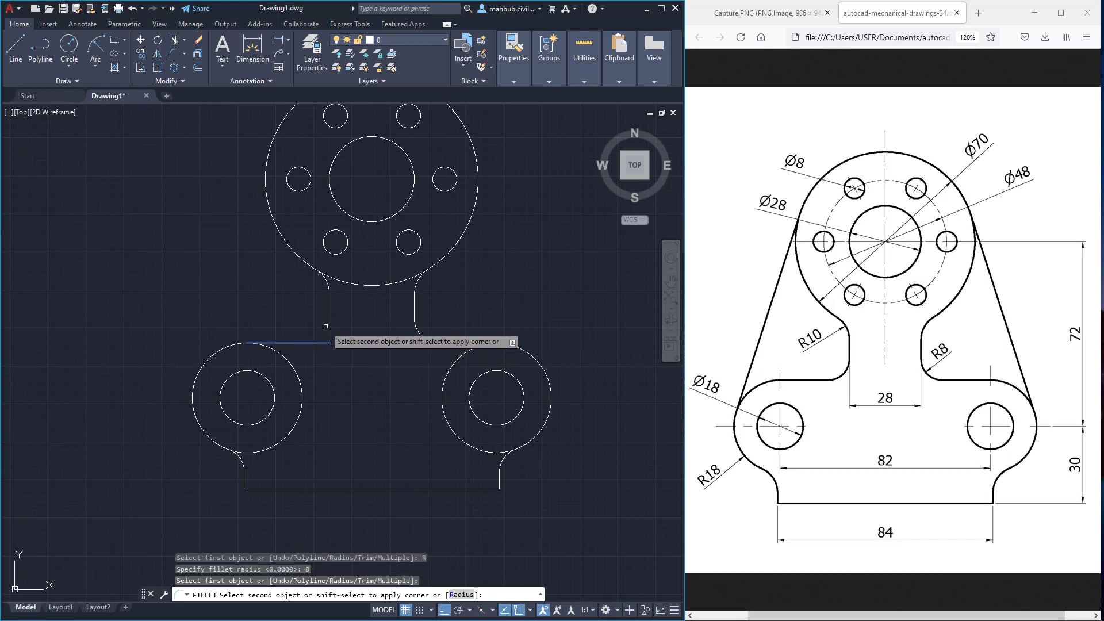
{"action": "left_click", "coordinate": [330, 327]}
{"action": "right_click", "coordinate": [378, 328]}
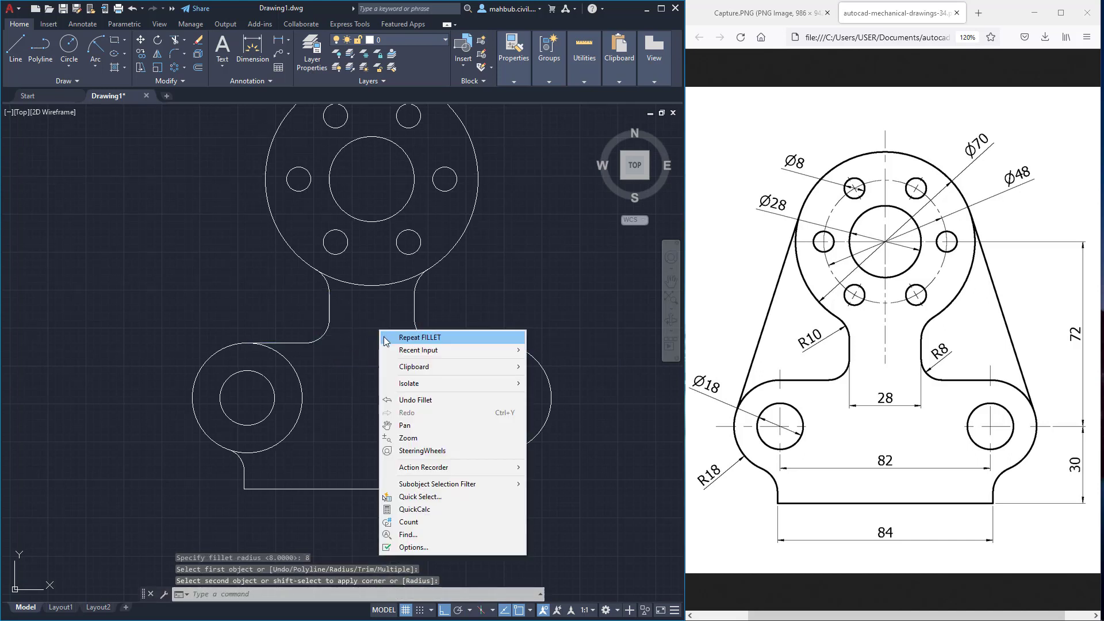
Trim the Ø70 circle's arc between the neck fillets and the inner arcs of both radius 18 circles
{"action": "scroll", "coordinate": [461, 304], "scroll_direction": "down", "scroll_amount": 4}
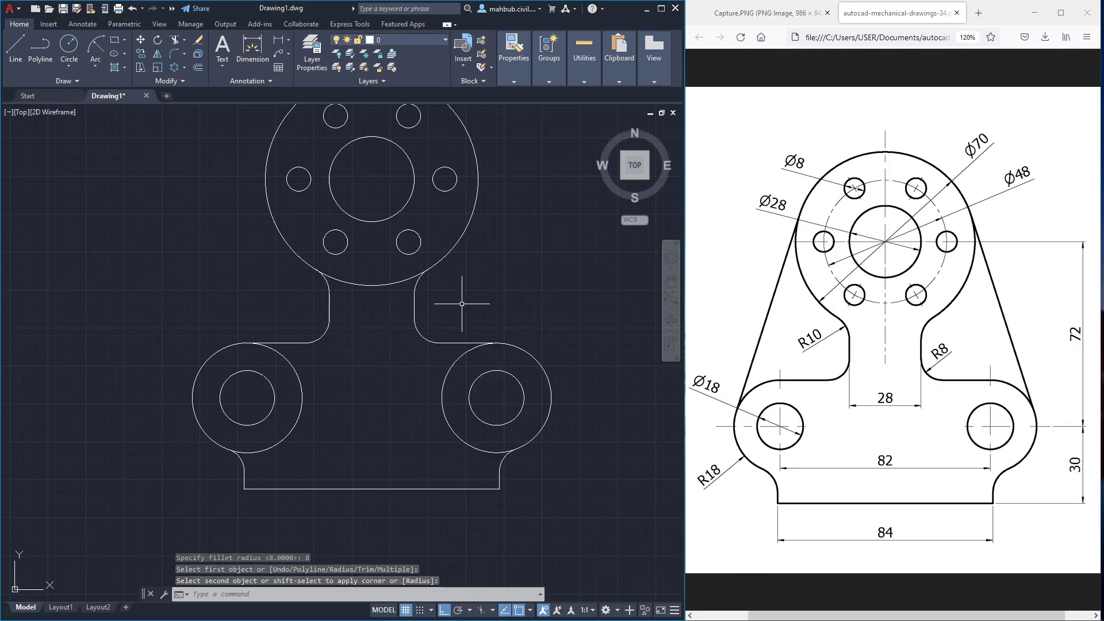
{"action": "scroll", "coordinate": [459, 303], "scroll_direction": "up", "scroll_amount": 3}
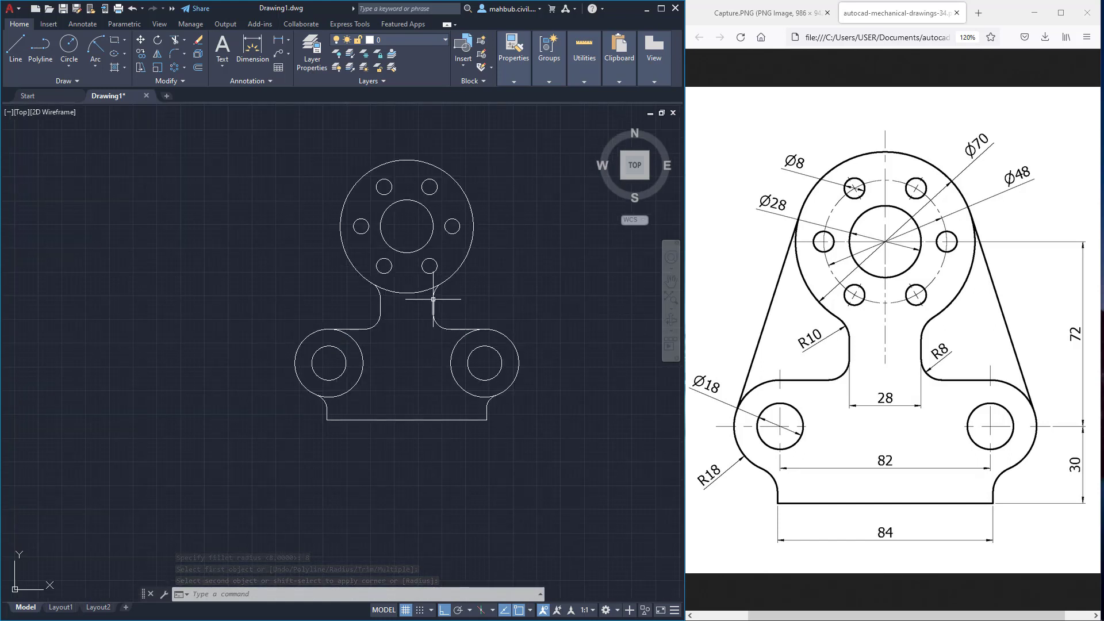
{"action": "type", "text": "TRIm"}
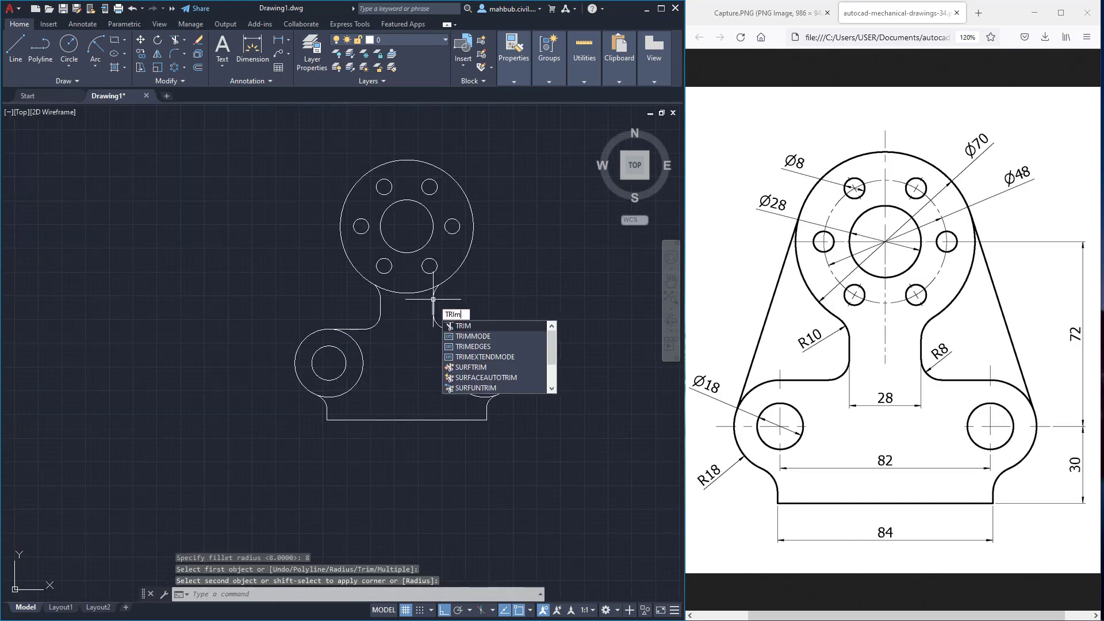
{"action": "key", "text": "Return"}
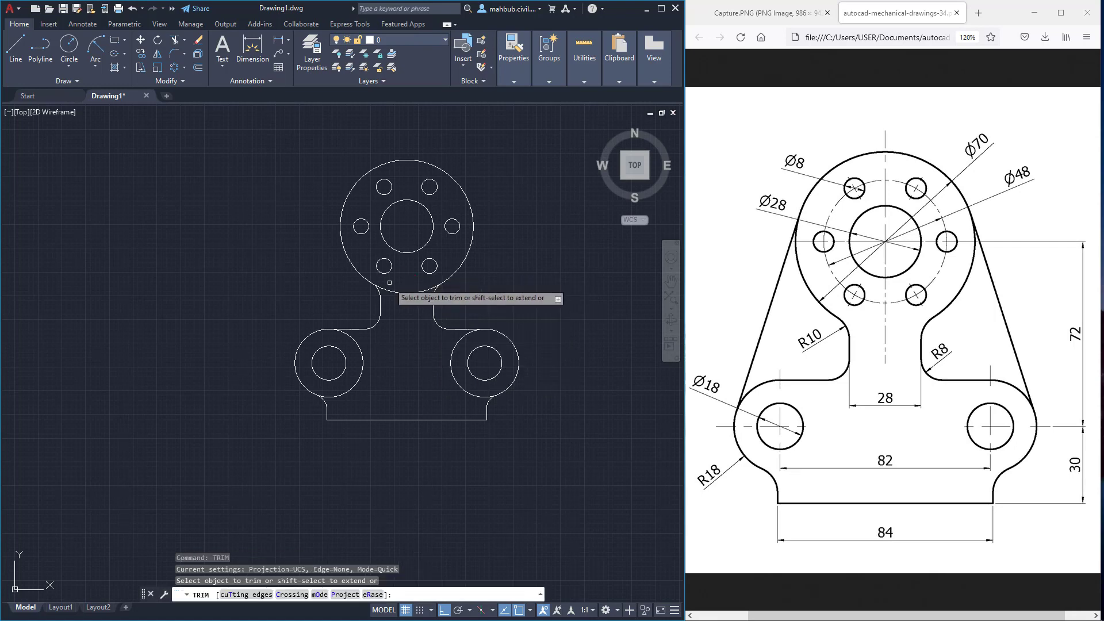
{"action": "left_click", "coordinate": [415, 283]}
{"action": "left_click", "coordinate": [414, 326]}
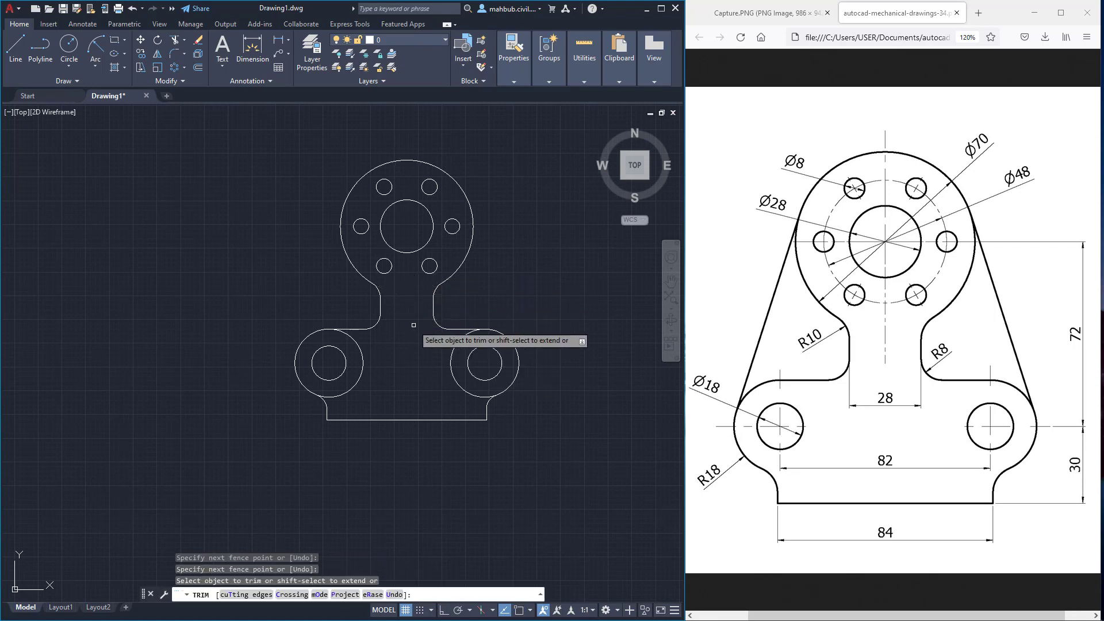
{"action": "left_click", "coordinate": [360, 374]}
{"action": "left_click", "coordinate": [428, 369]}
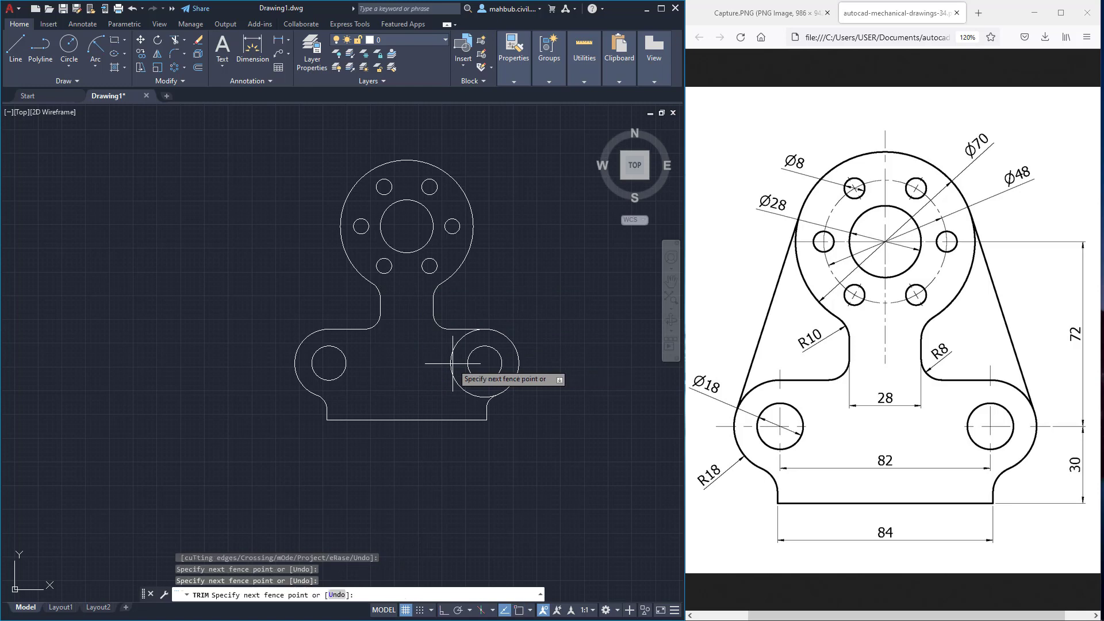
{"action": "left_click", "coordinate": [486, 377]}
{"action": "right_click", "coordinate": [438, 361]}
{"action": "left_click", "coordinate": [454, 368]}
{"action": "scroll", "coordinate": [450, 353], "scroll_direction": "down", "scroll_amount": 2}
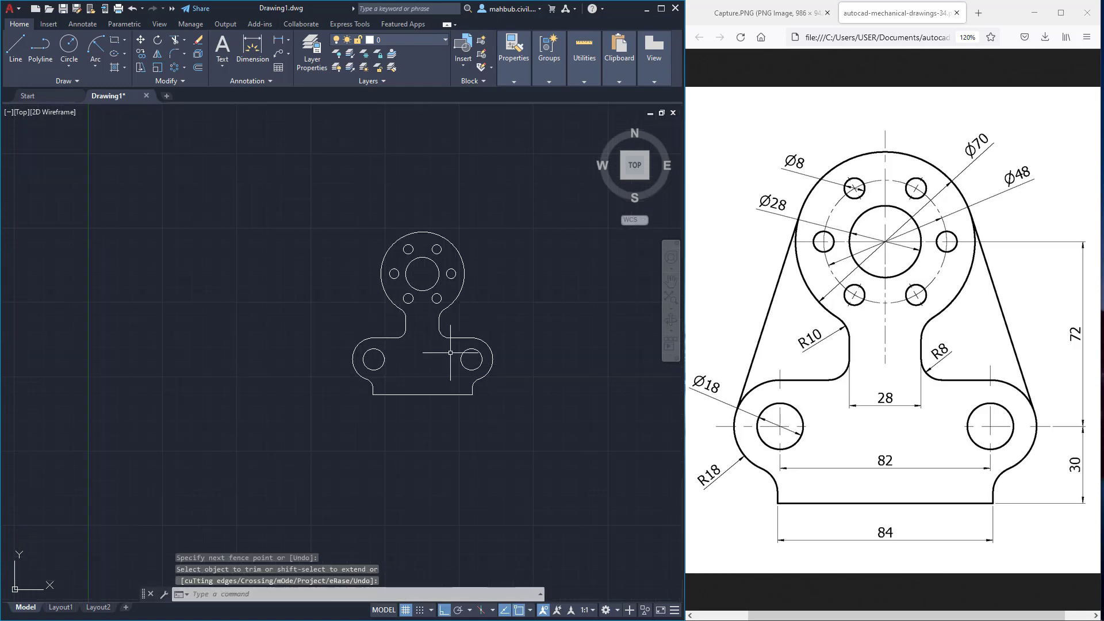
{"action": "scroll", "coordinate": [502, 300], "scroll_direction": "up", "scroll_amount": 2}
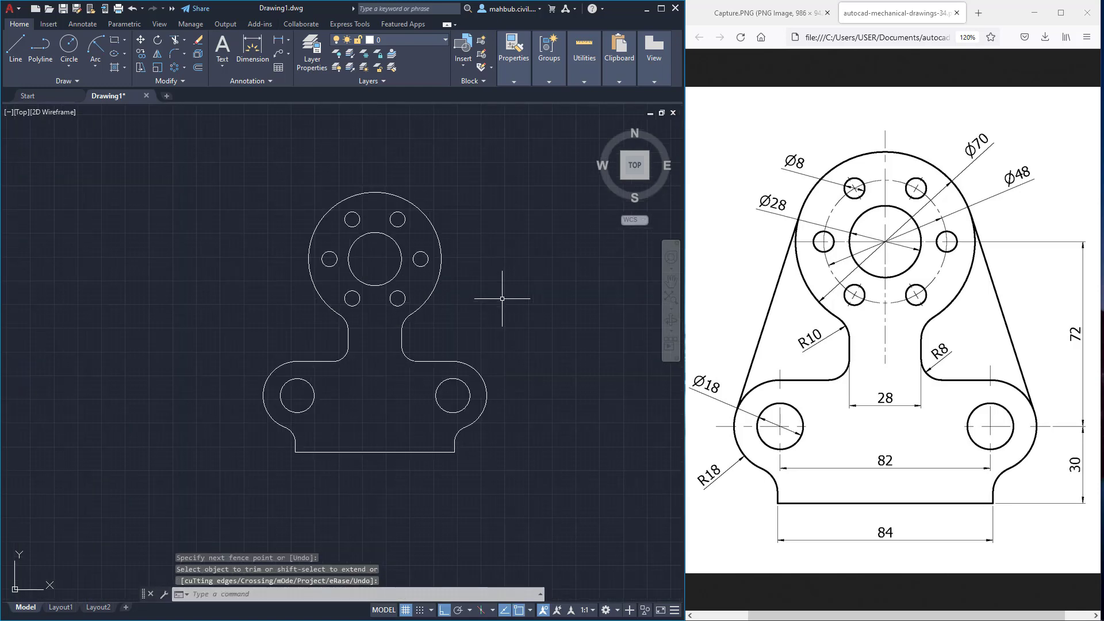
{"action": "scroll", "coordinate": [503, 299], "scroll_direction": "up", "scroll_amount": 2}
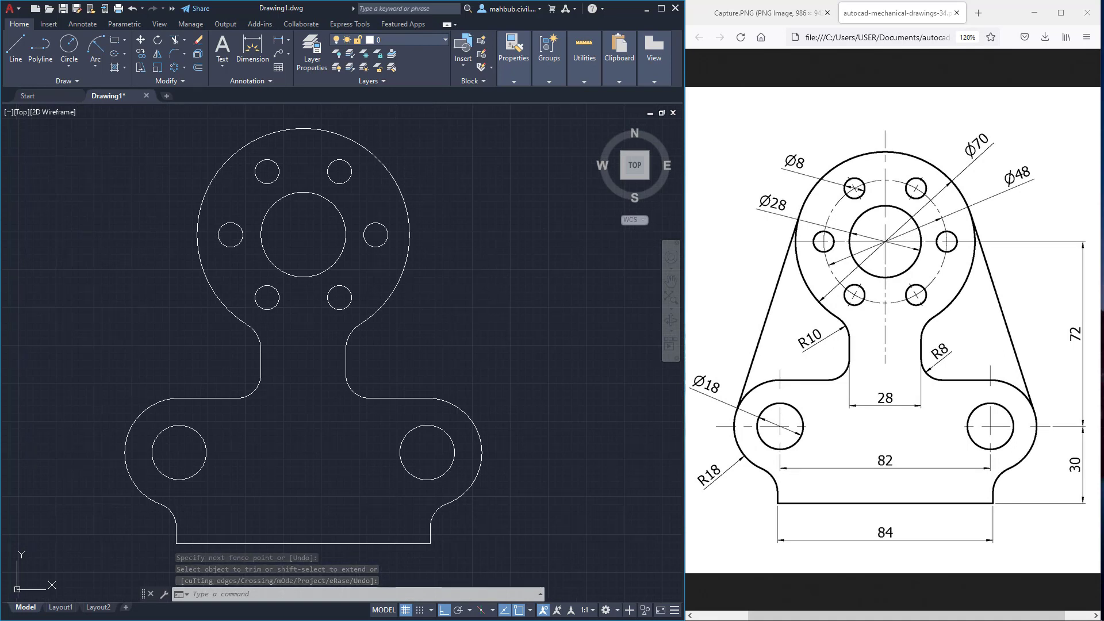